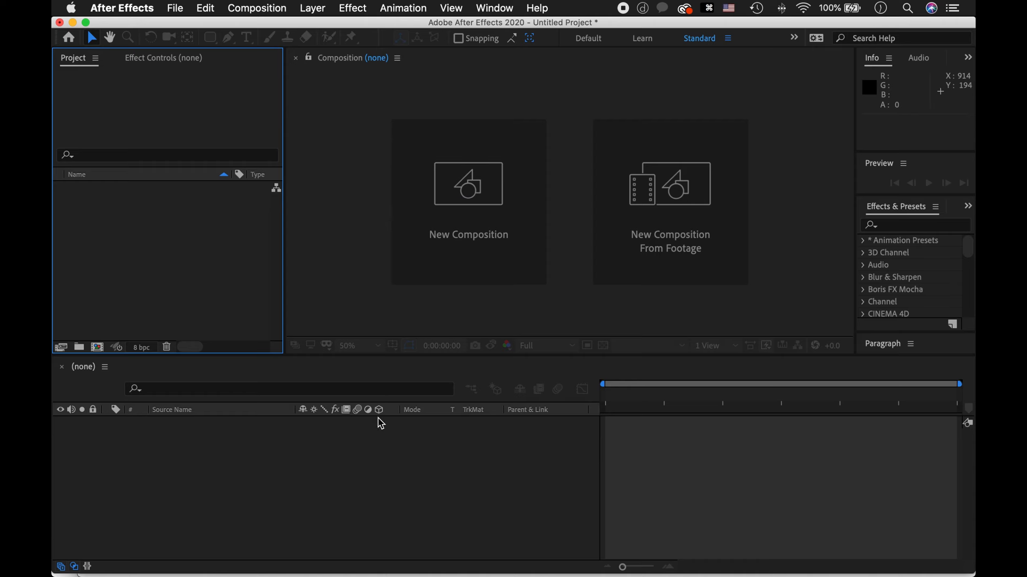
- Create a new 1920 by 1080 composition named "subtitle" at 24 fps with a seven-second duration
{"action": "left_click", "coordinate": [258, 15]}
{"action": "left_click", "coordinate": [288, 26]}
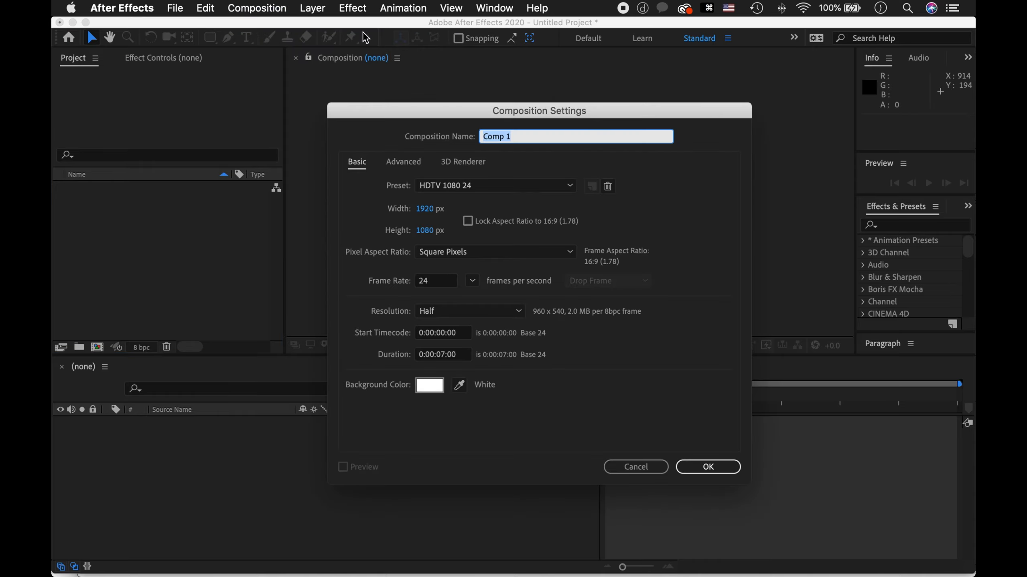
{"action": "type", "text": "subtitle"}
{"action": "left_click", "coordinate": [722, 470]}
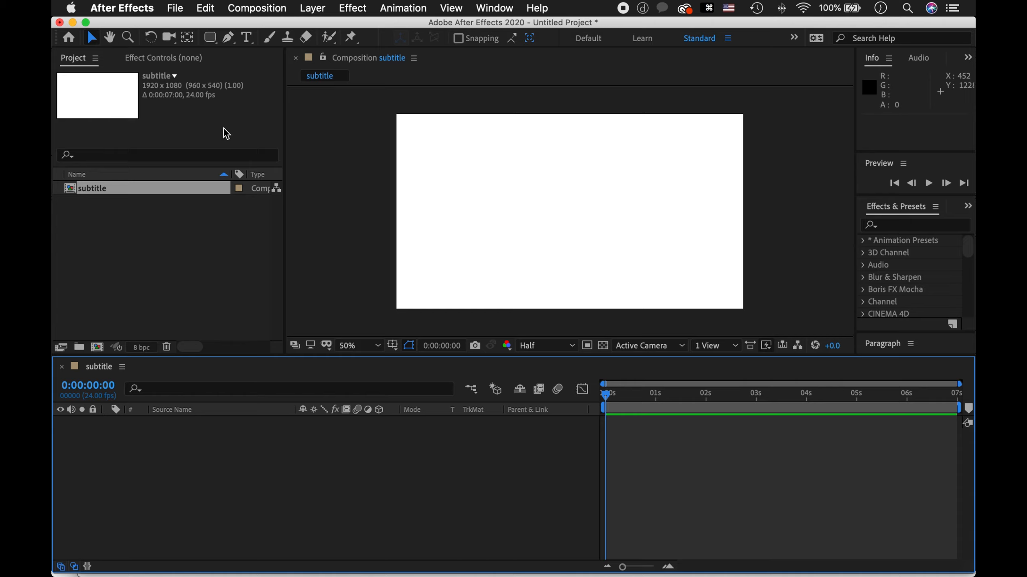
- Set the shape stroke to None and create a red rounded rectangle that fills the whole composition
{"action": "left_click_drag", "start_coordinate": [217, 35], "coordinate": [291, 55]}
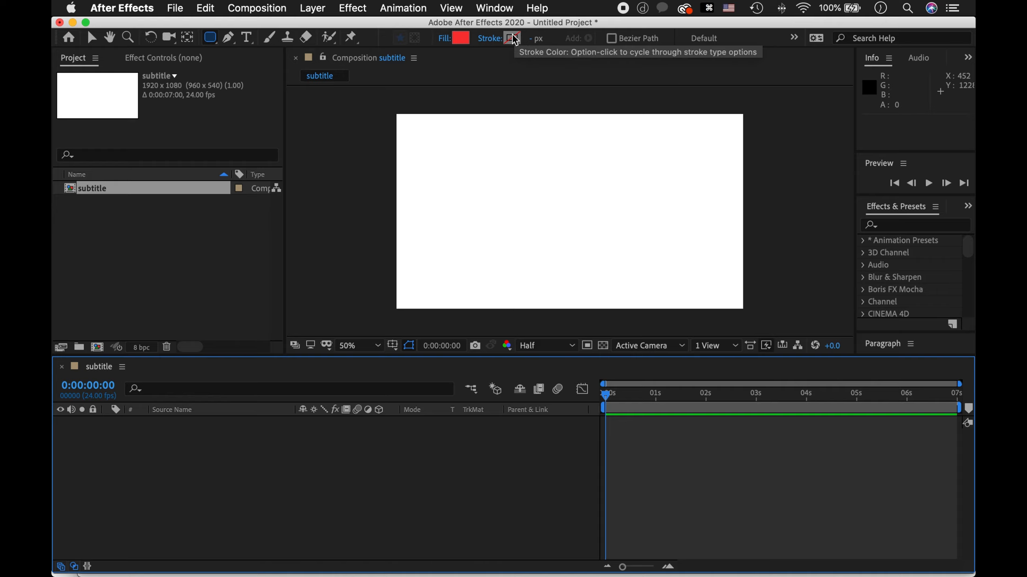
{"action": "left_click", "coordinate": [489, 41]}
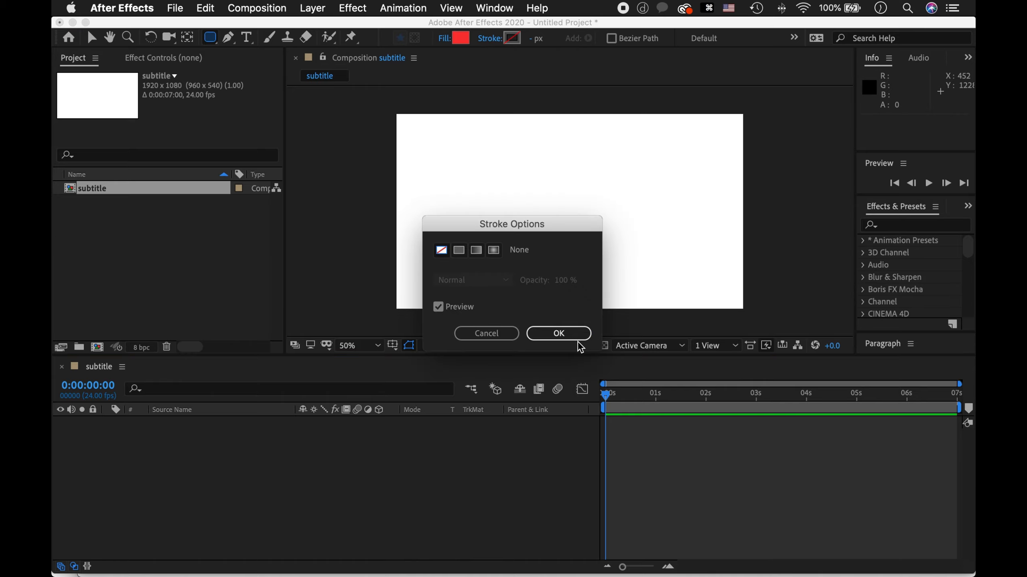
{"action": "left_click", "coordinate": [565, 336]}
{"action": "left_click_drag", "start_coordinate": [209, 37], "coordinate": [243, 50]}
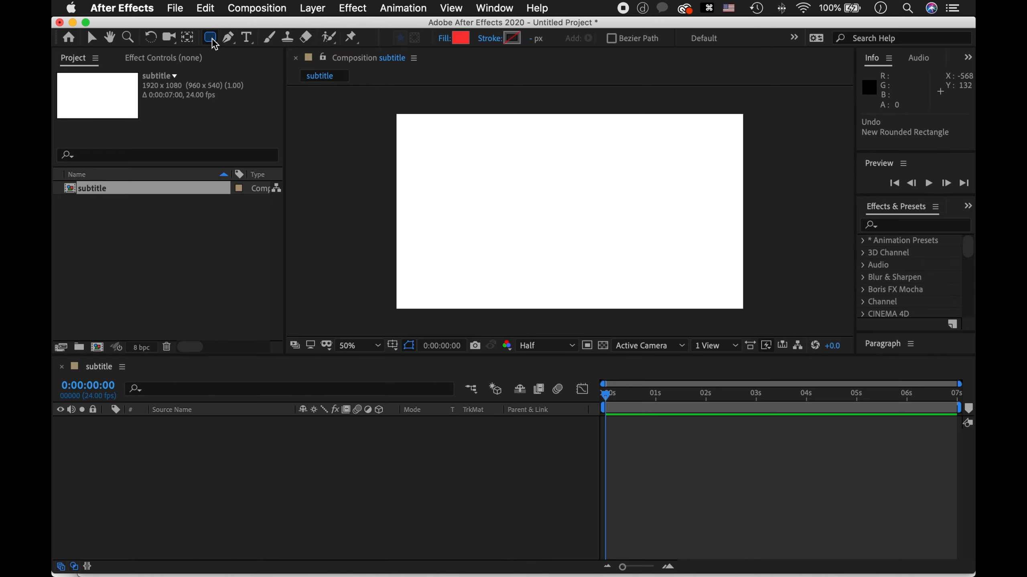
{"action": "double_click", "coordinate": [213, 41]}
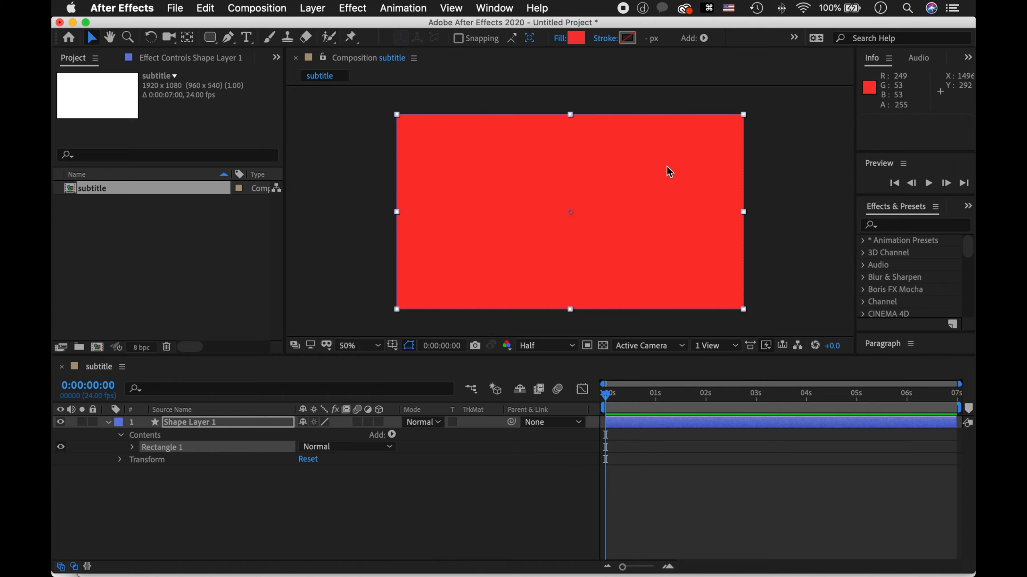
- Unlink the rectangle path's size dimensions and set its size to 200 by 200
{"action": "left_click", "coordinate": [132, 447]}
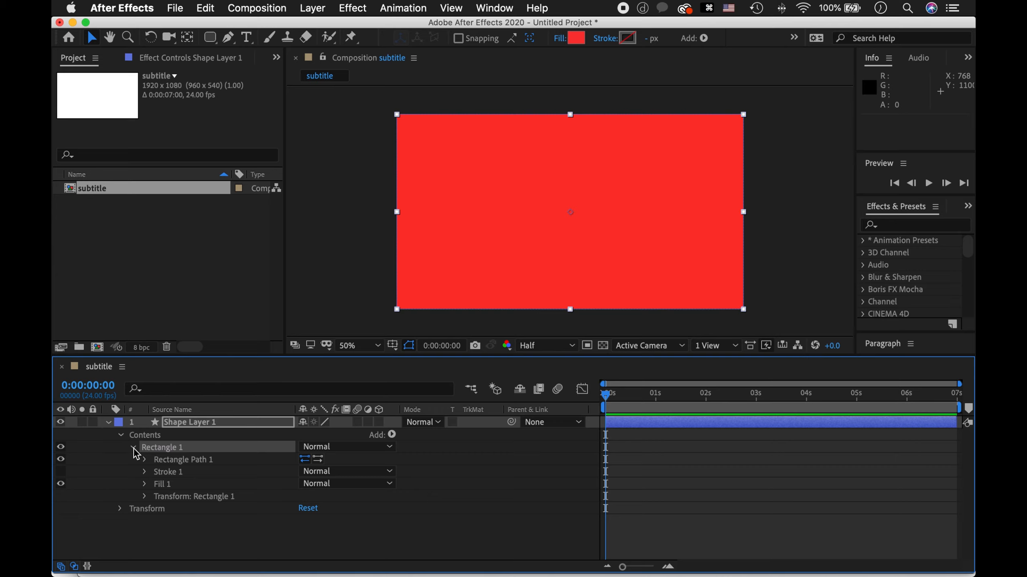
{"action": "left_click", "coordinate": [142, 461]}
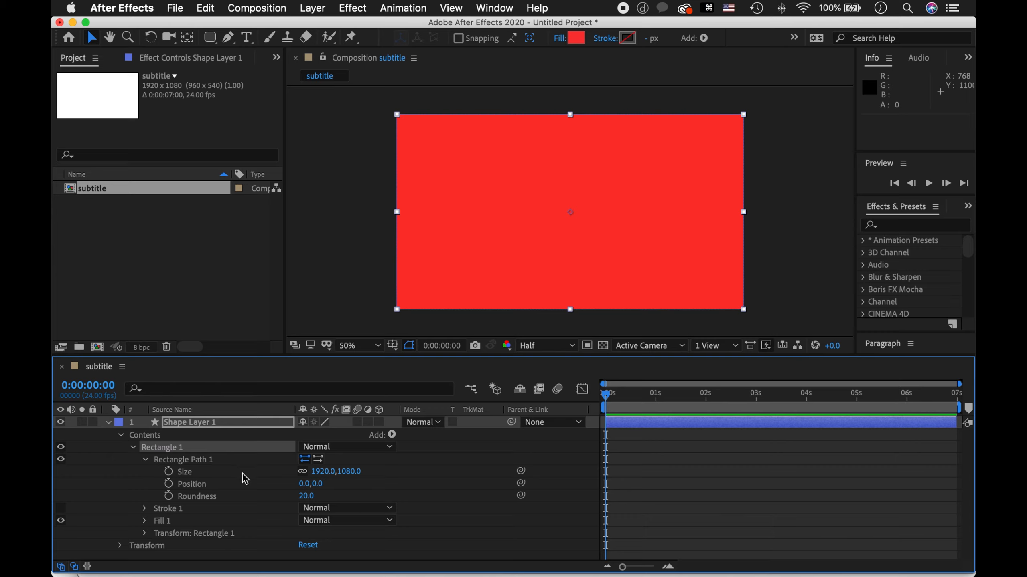
{"action": "left_click", "coordinate": [303, 472]}
{"action": "left_click", "coordinate": [320, 471]}
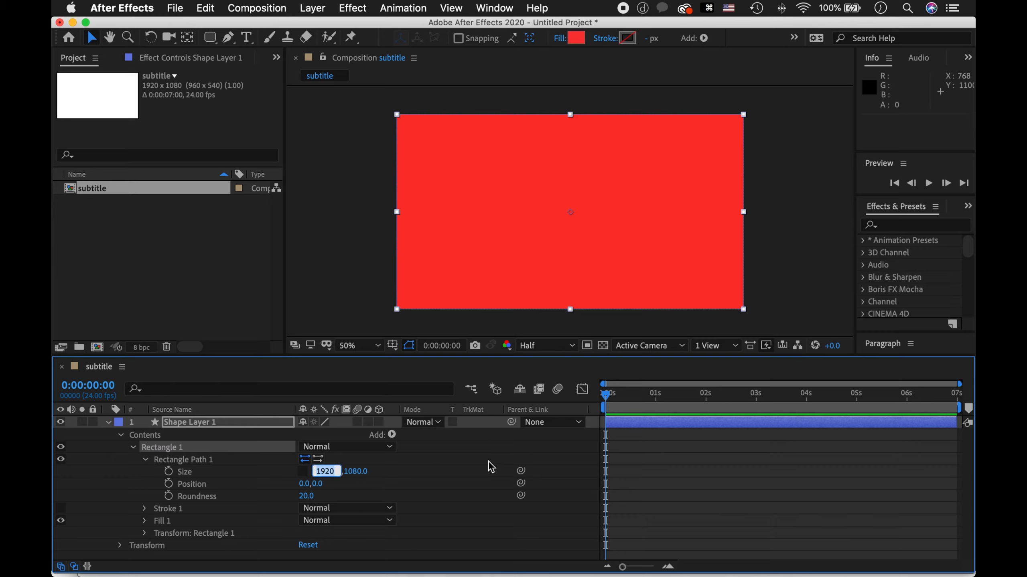
{"action": "type", "text": "200"}
{"action": "key", "text": "Tab"}
{"action": "type", "text": "200"}
{"action": "key", "text": "Tab"}
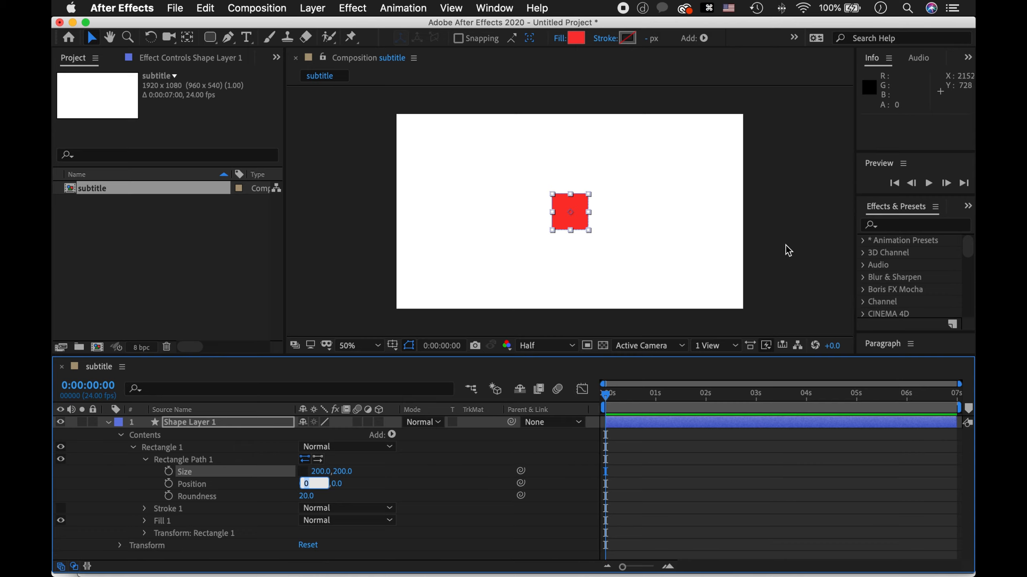
{"action": "key", "text": "Return"}
- Set the rectangle path's roundness to 120 so the square turns into a circle
{"action": "mouse_move", "coordinate": [305, 496]}
{"action": "left_mouse_down"}
{"action": "mouse_move", "coordinate": [419, 506]}
{"action": "mouse_move", "coordinate": [288, 507]}
{"action": "left_mouse_up"}
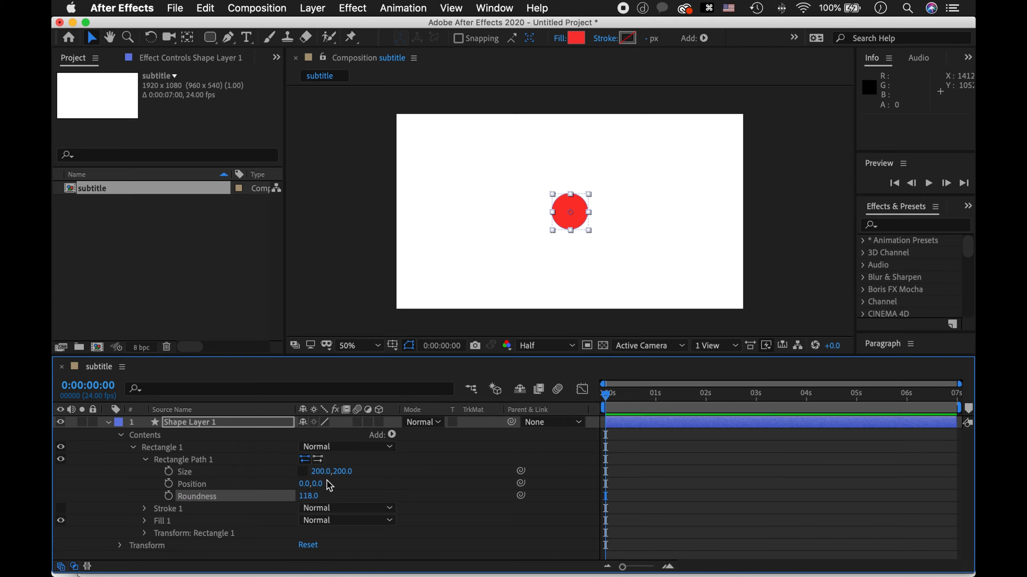
{"action": "left_click", "coordinate": [313, 496]}
{"action": "type", "text": "120"}
{"action": "key", "text": "Return"}
- Keyframe the shape layer's scale at 100% on frame 10 and 0% on frame 0
{"action": "left_click", "coordinate": [121, 546]}
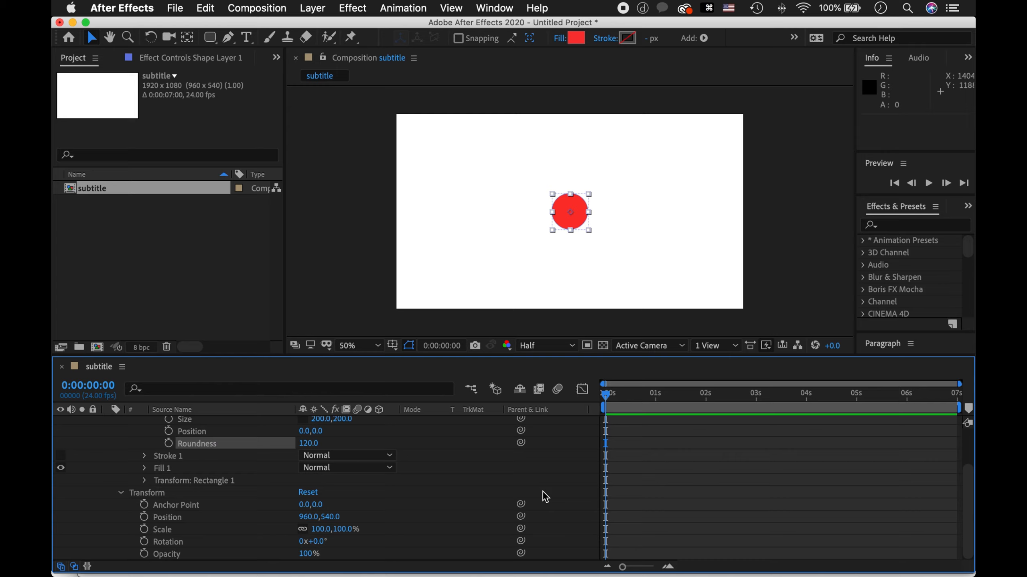
{"action": "key", "text": "shift+super+Right"}
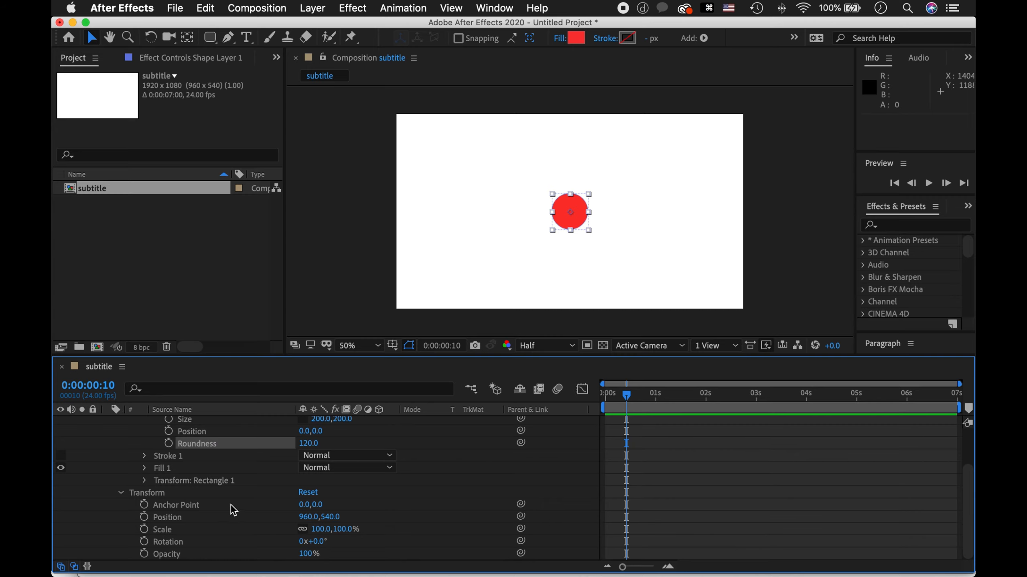
{"action": "left_click", "coordinate": [145, 531]}
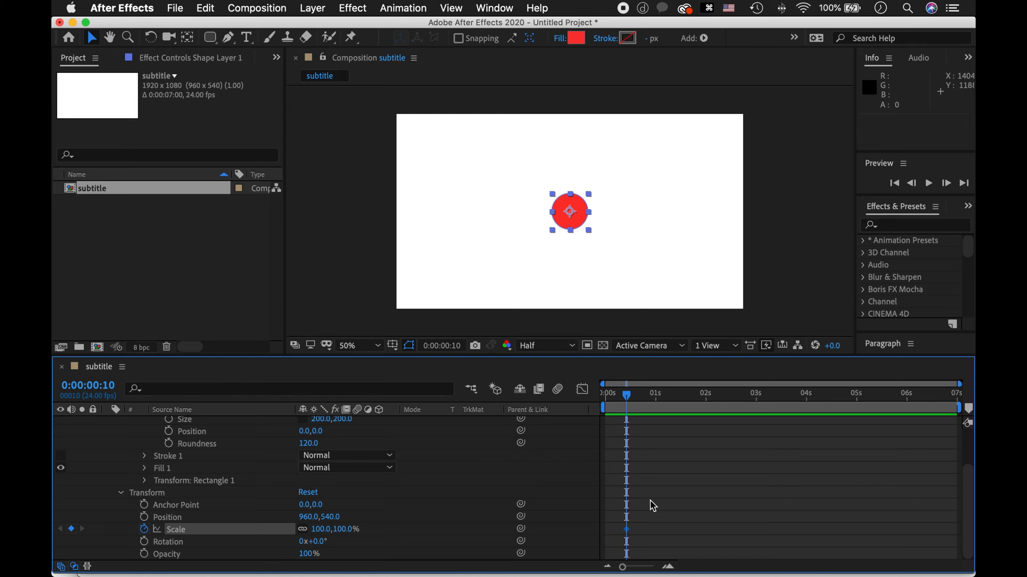
{"action": "key", "text": "shift+super+Left"}
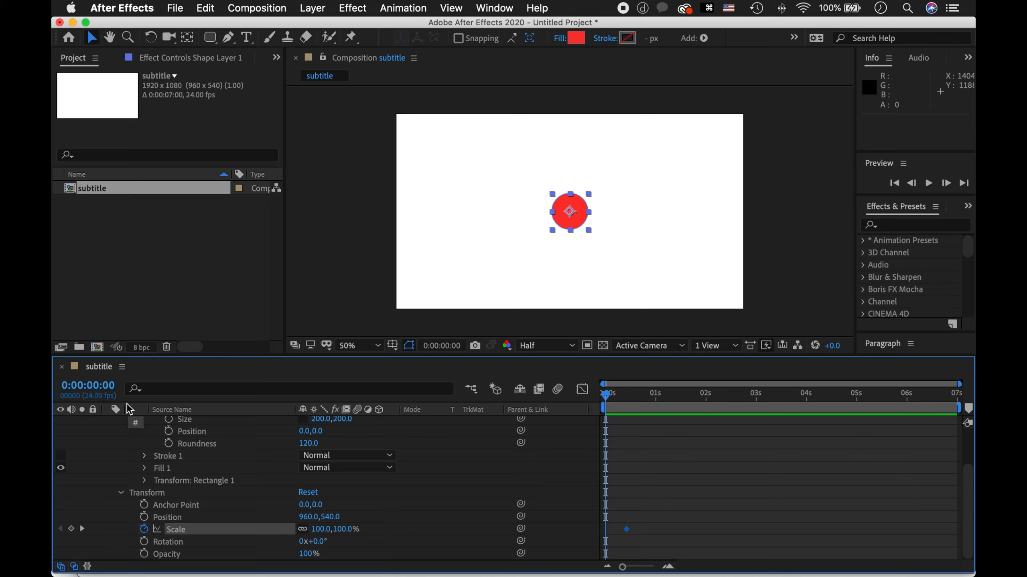
{"action": "left_click", "coordinate": [322, 529]}
{"action": "type", "text": "0"}
{"action": "key", "text": "Return"}
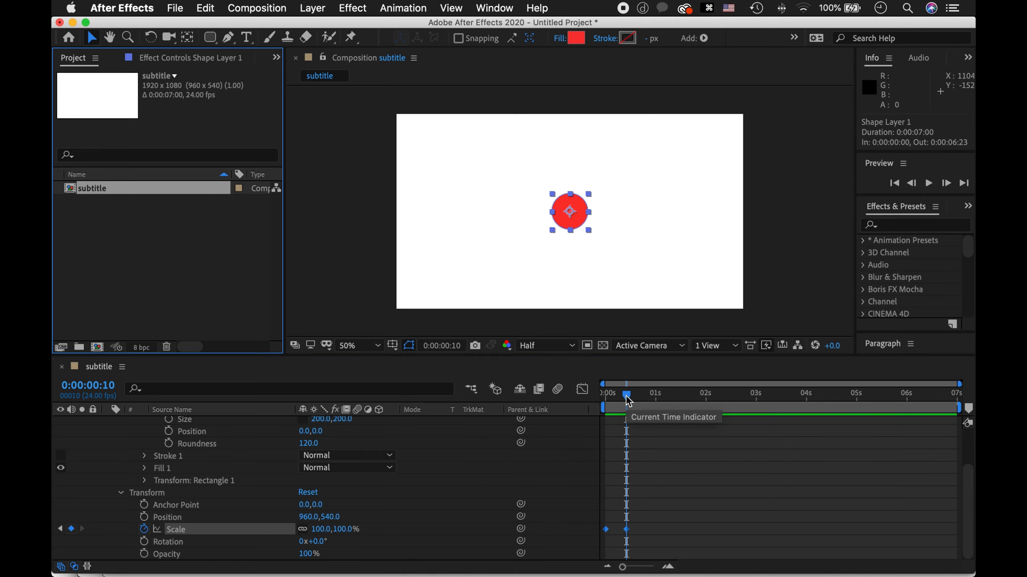
- Preview the scale-up, then add another 100% scale keyframe at 0:00:00:20
{"action": "left_click_drag", "start_coordinate": [626, 396], "coordinate": [598, 397]}
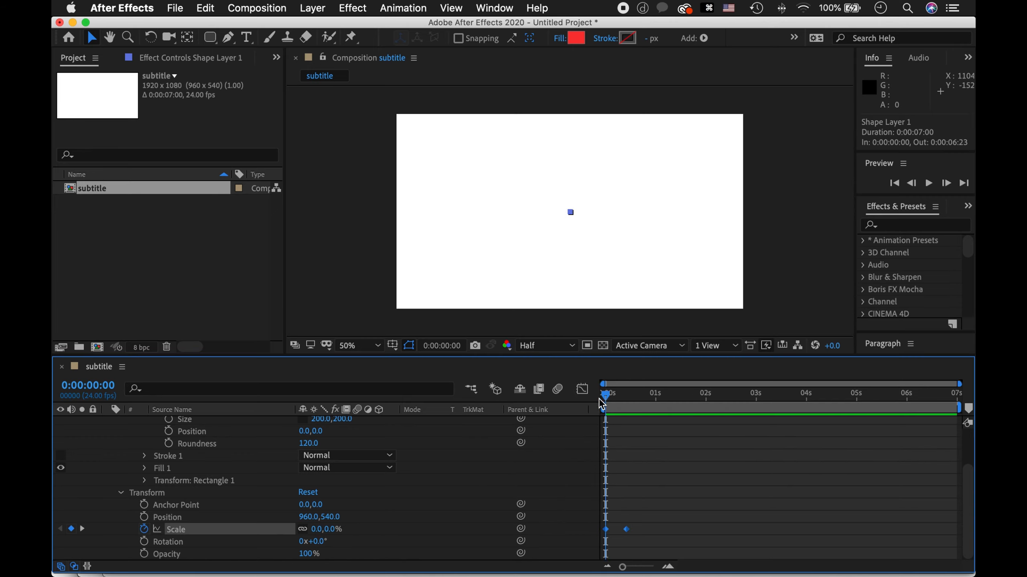
{"action": "key", "text": "space"}
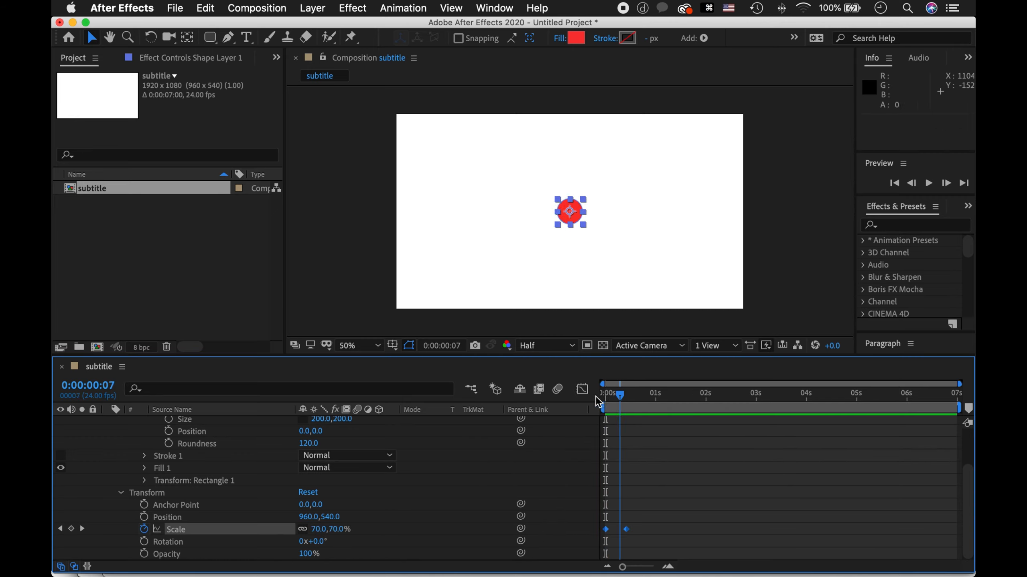
{"action": "key", "text": "space"}
{"action": "left_click_drag", "start_coordinate": [621, 398], "coordinate": [619, 398]}
{"action": "key", "text": "k"}
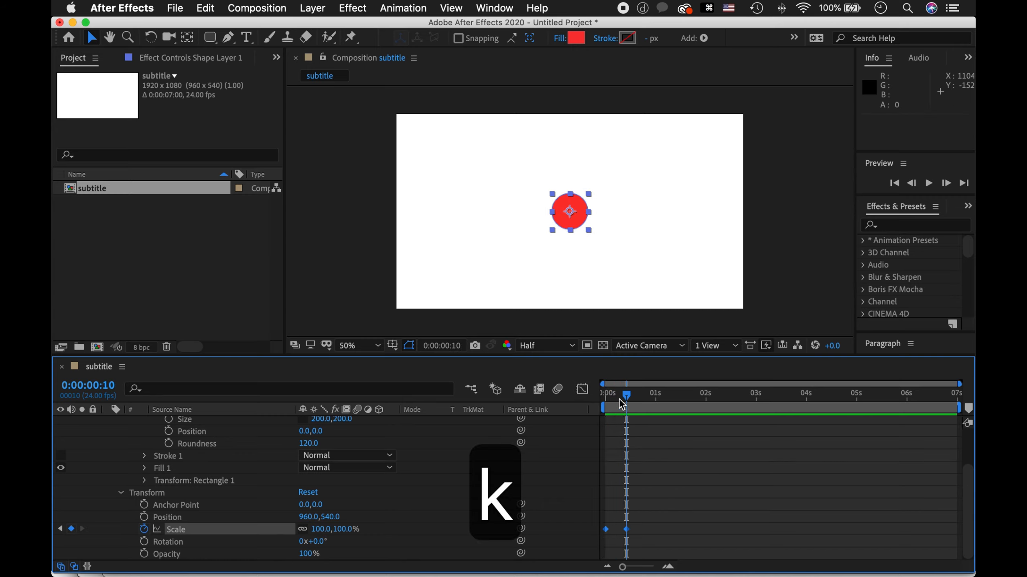
{"action": "key", "text": "shift+super+Right"}
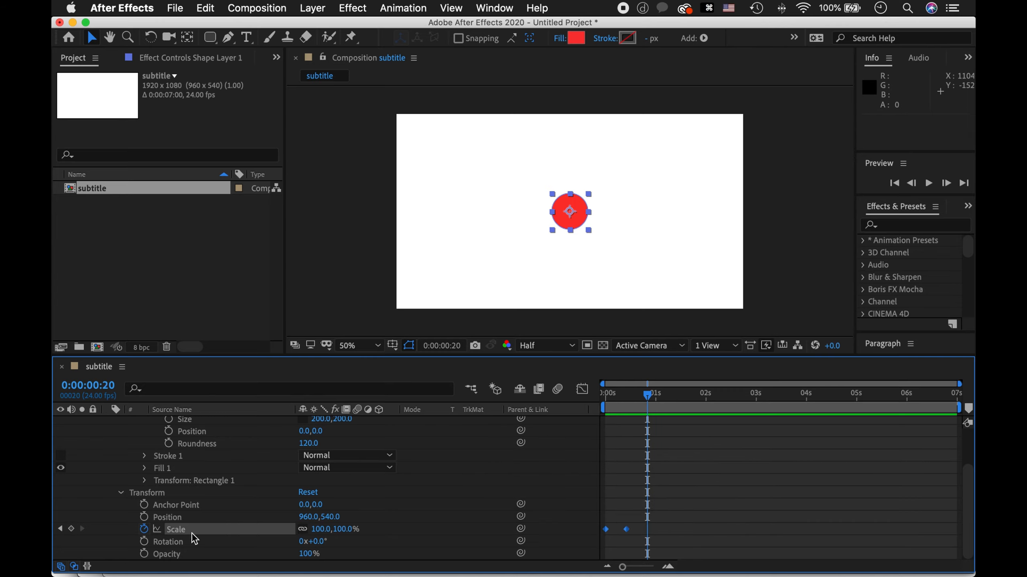
{"action": "left_click", "coordinate": [72, 529]}
- Add a keyframe for the rectangle path's roundness of 120 at 0:00:00:20
{"action": "scroll", "coordinate": [197, 448], "scroll_direction": "up", "scroll_amount": 3}
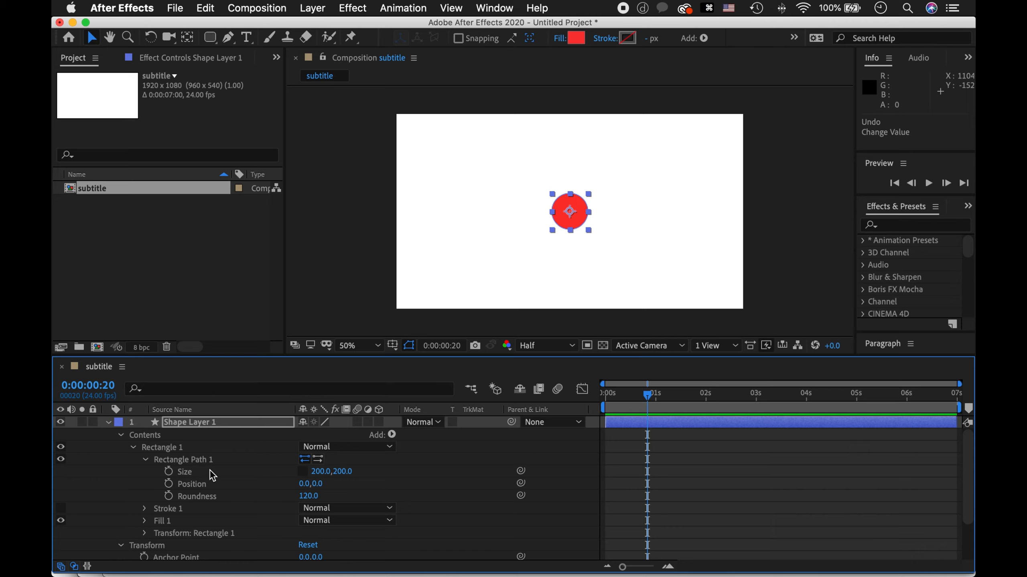
{"action": "scroll", "coordinate": [200, 505], "scroll_direction": "down", "scroll_amount": 4}
{"action": "scroll", "coordinate": [202, 502], "scroll_direction": "up", "scroll_amount": 2}
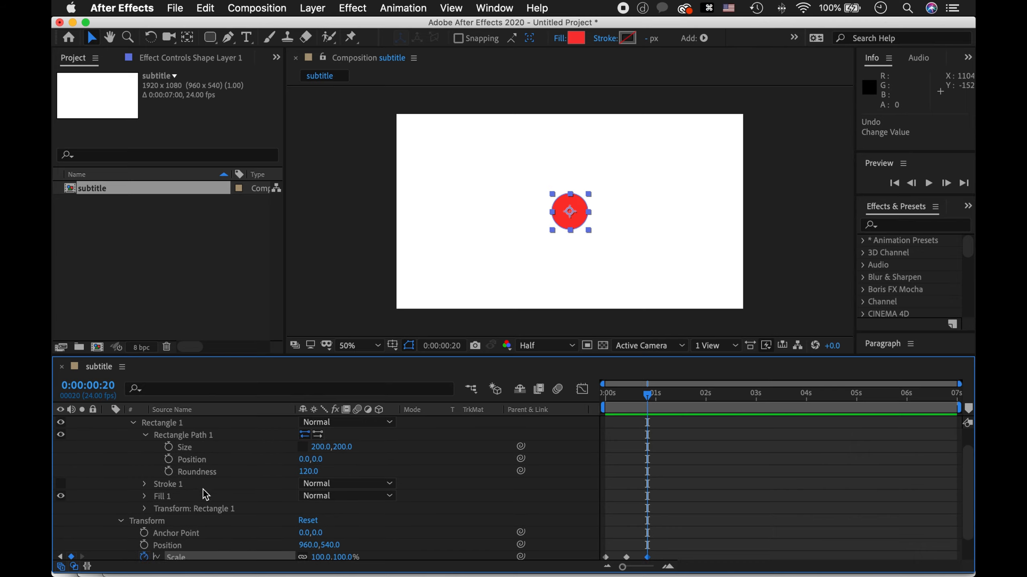
{"action": "left_click", "coordinate": [170, 473]}
{"action": "scroll", "coordinate": [613, 501], "scroll_direction": "down", "scroll_amount": 1}
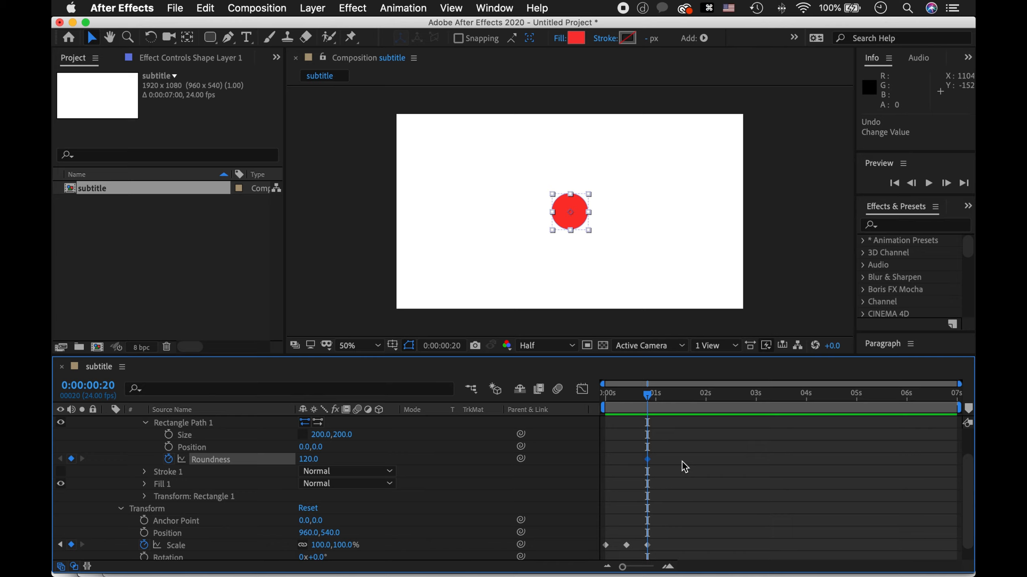
- Keyframe the rectangle path's roundness at 0 ten frames further, at 0:00:01:06
{"action": "key", "text": "shift+super+Right"}
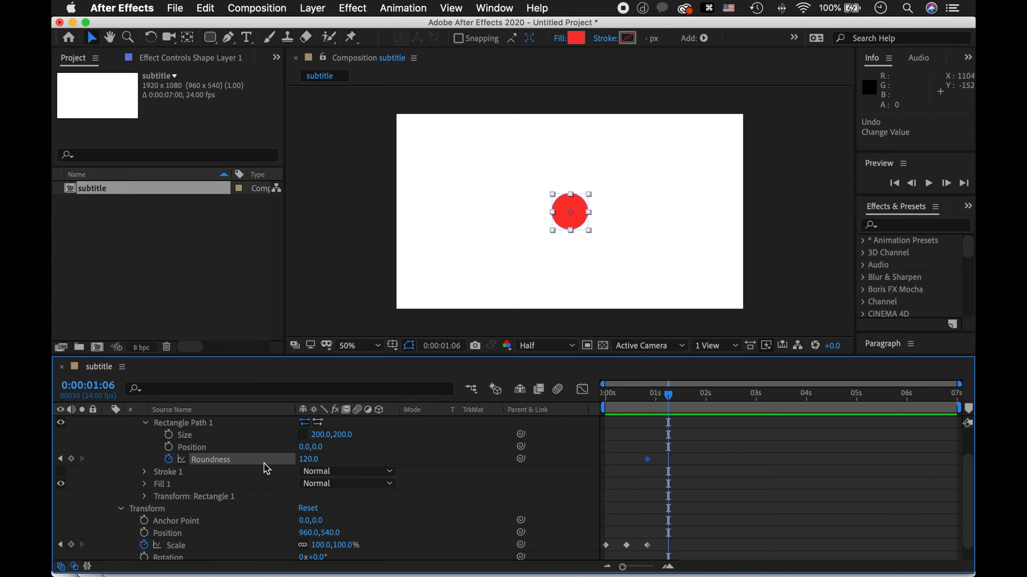
{"action": "left_click", "coordinate": [320, 458]}
{"action": "type", "text": "61"}
{"action": "key", "text": "Return"}
{"action": "left_click_drag", "start_coordinate": [217, 464], "coordinate": [136, 467]}
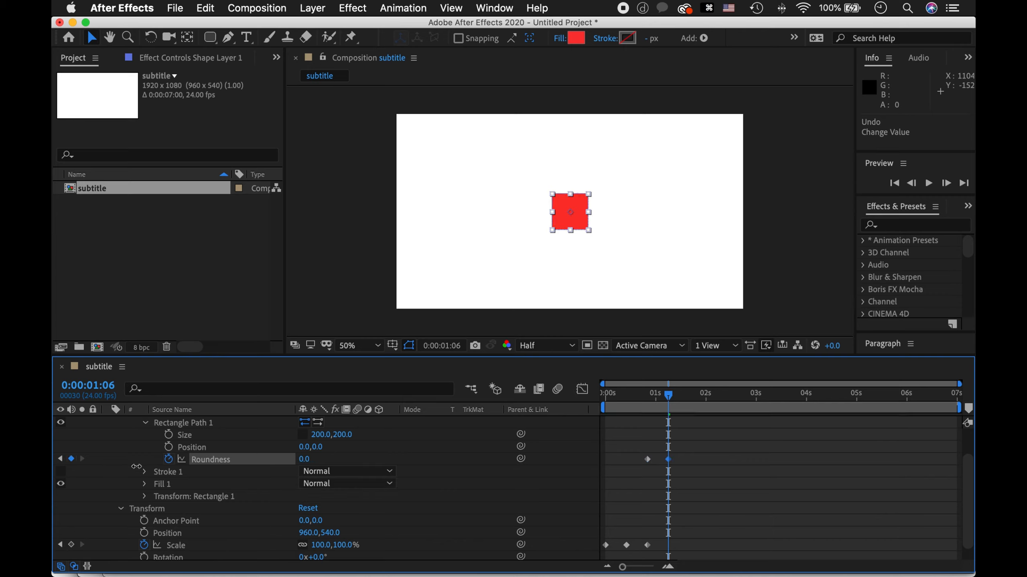
- Unlink the layer's scale dimensions, keyframe the scale at 450 by 100% at 0:00:01:06, and play back the animation from the start
{"action": "left_click", "coordinate": [302, 545]}
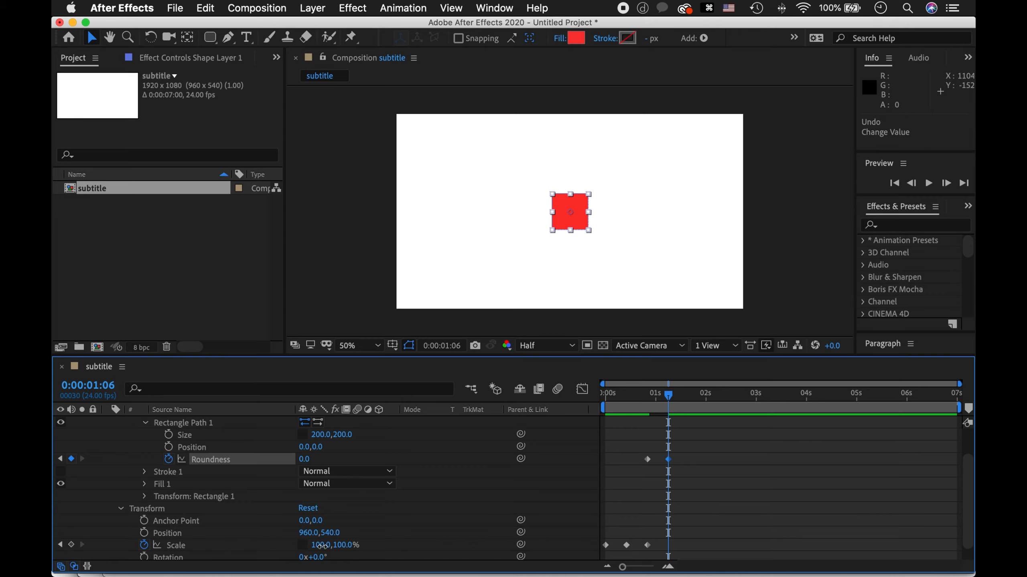
{"action": "left_click_drag", "start_coordinate": [321, 545], "coordinate": [558, 541]}
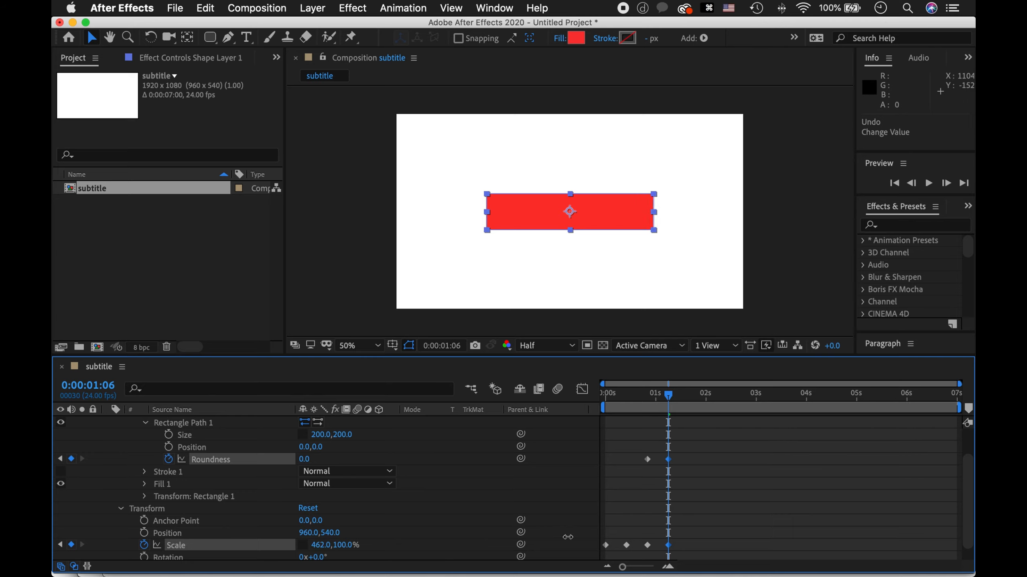
{"action": "left_click", "coordinate": [322, 545]}
{"action": "type", "text": "450"}
{"action": "key", "text": "Return"}
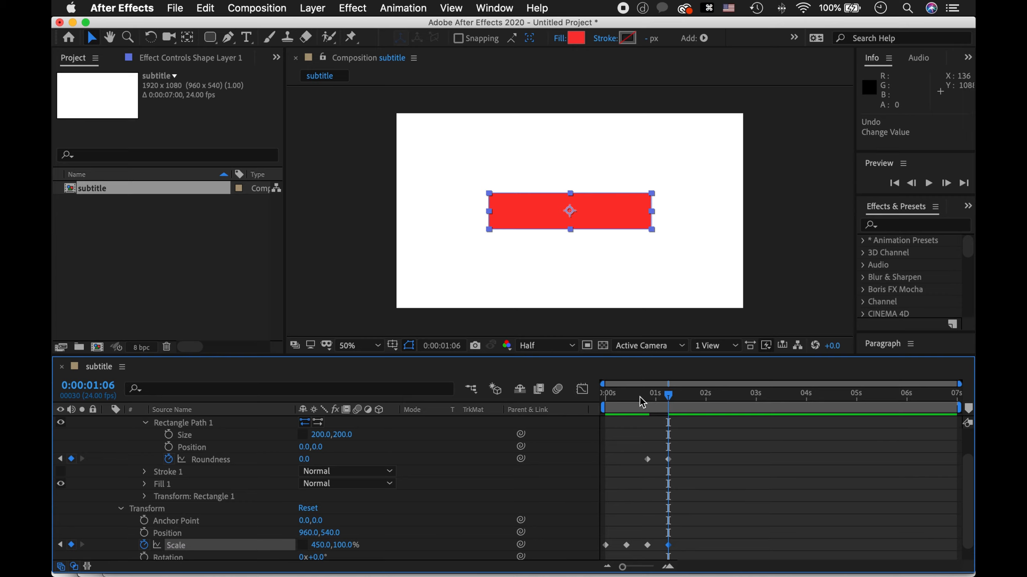
{"action": "left_click", "coordinate": [606, 395]}
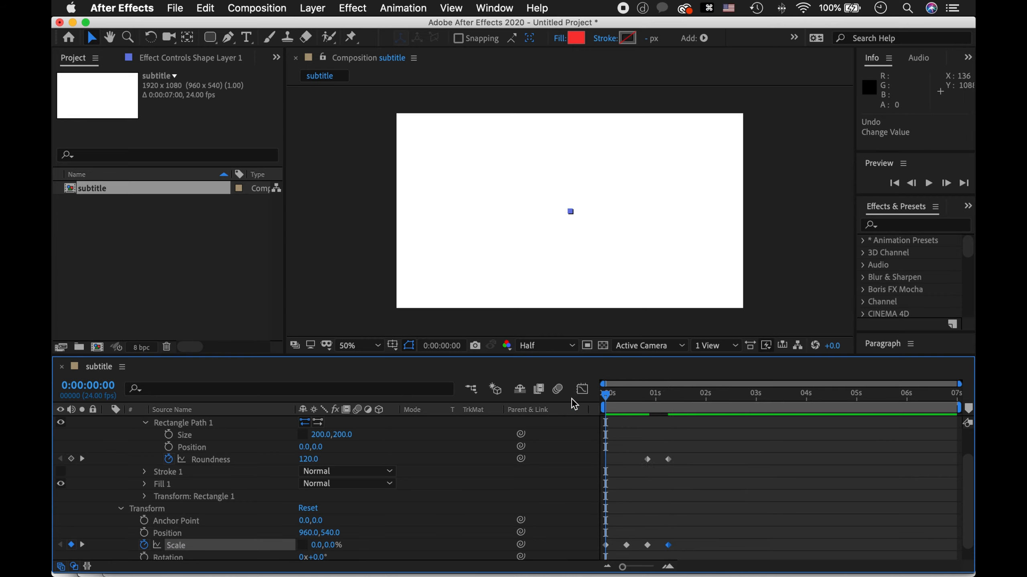
{"action": "key", "text": "space"}
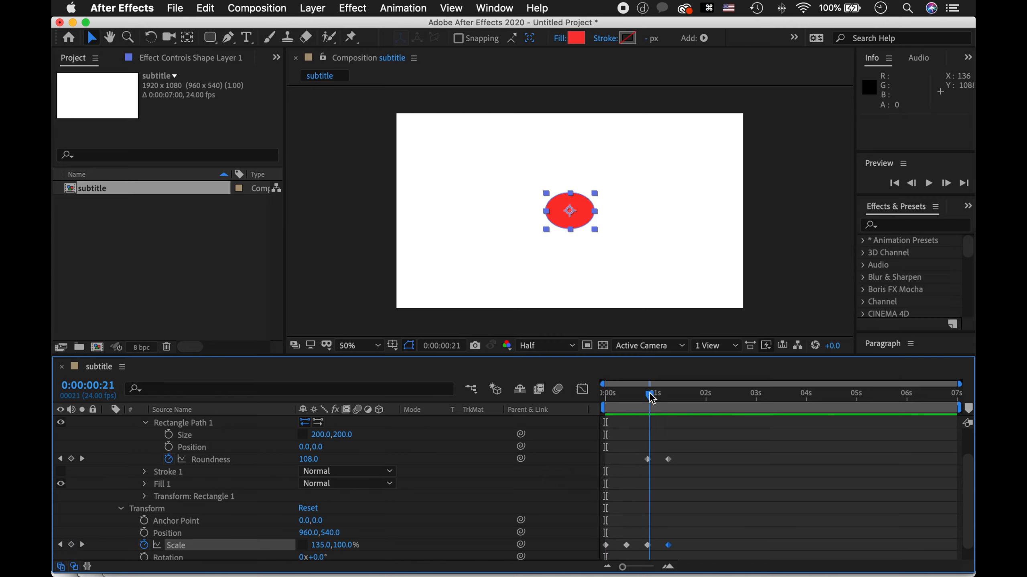
{"action": "left_click", "coordinate": [690, 395]}
{"action": "left_click_drag", "start_coordinate": [691, 394], "coordinate": [501, 411]}
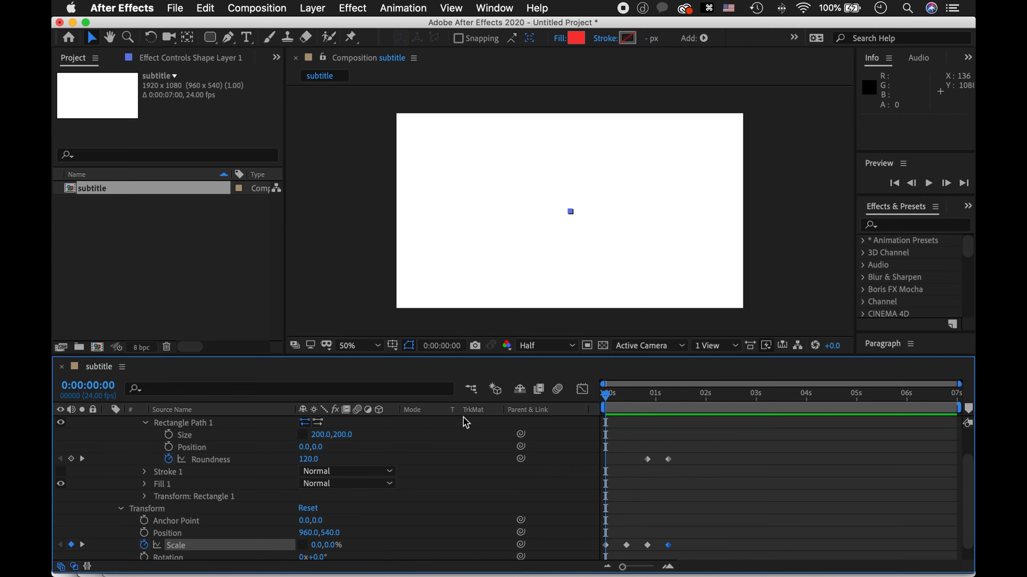
- Apply Easy Ease to all the roundness and scale keyframes and play back the animation
{"action": "left_click_drag", "start_coordinate": [704, 435], "coordinate": [555, 571]}
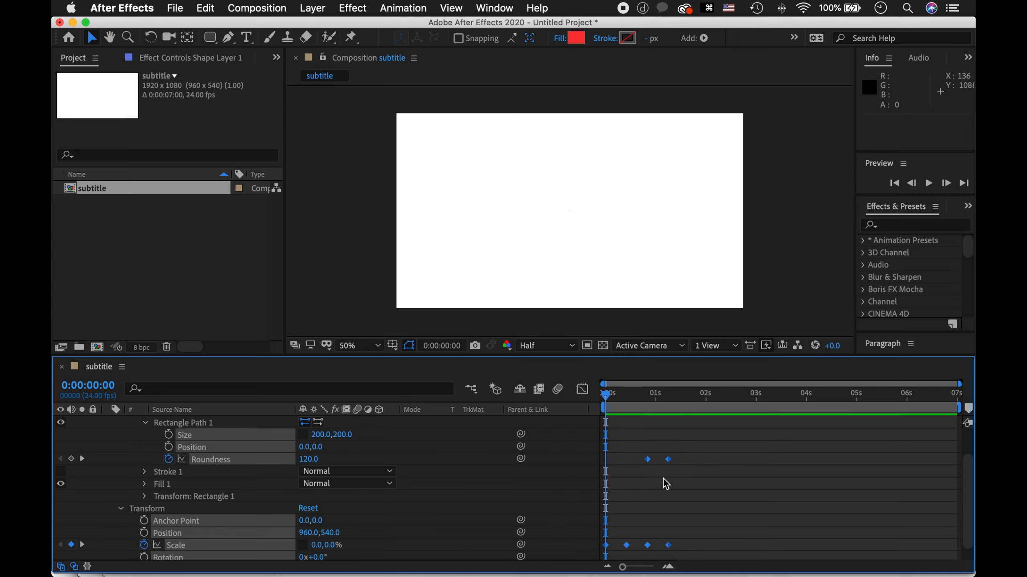
{"action": "key", "text": "F9"}
{"action": "right_click", "coordinate": [669, 546]}
{"action": "mouse_move", "coordinate": [732, 564]}
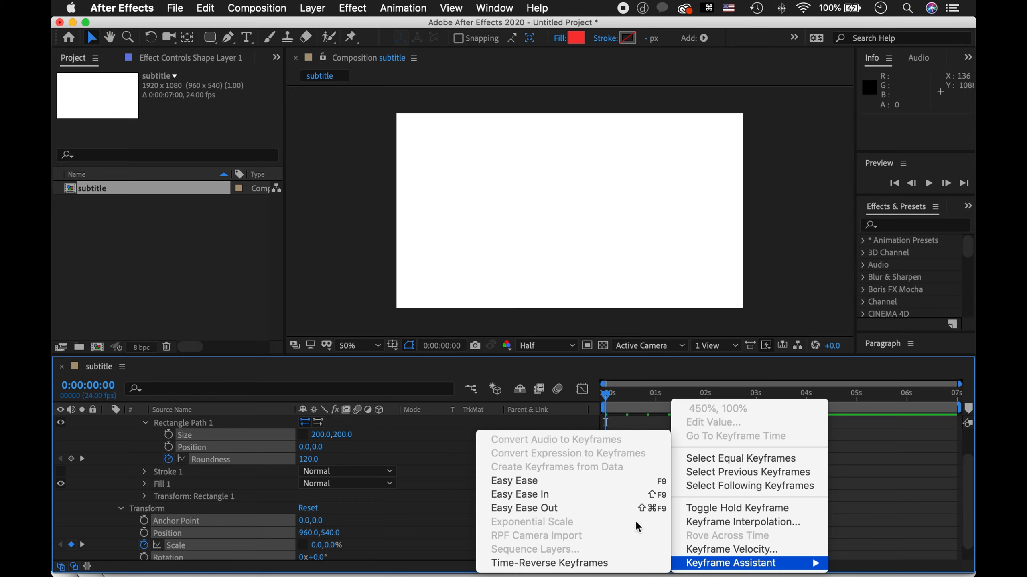
{"action": "left_click", "coordinate": [579, 480]}
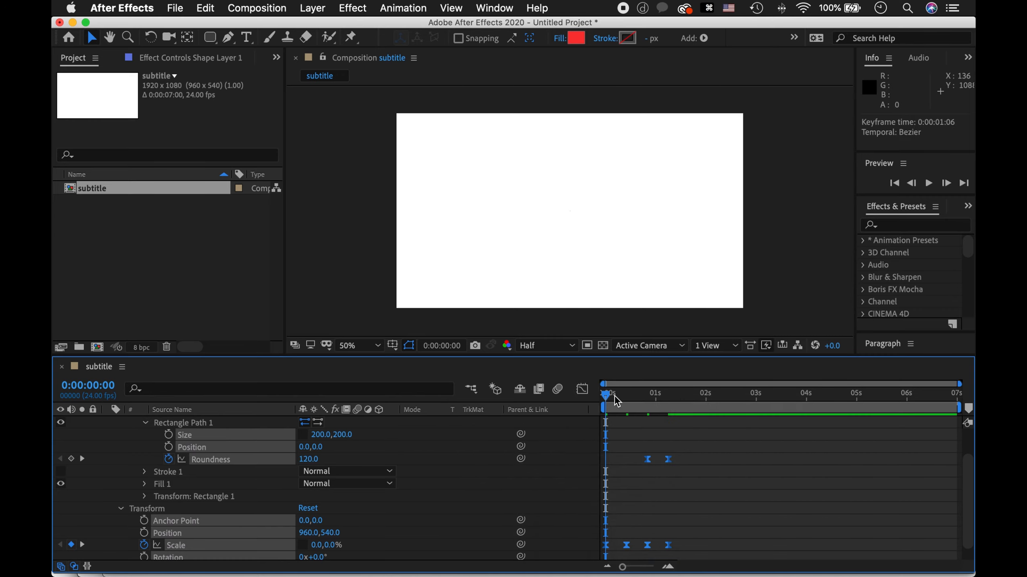
{"action": "key", "text": "space"}
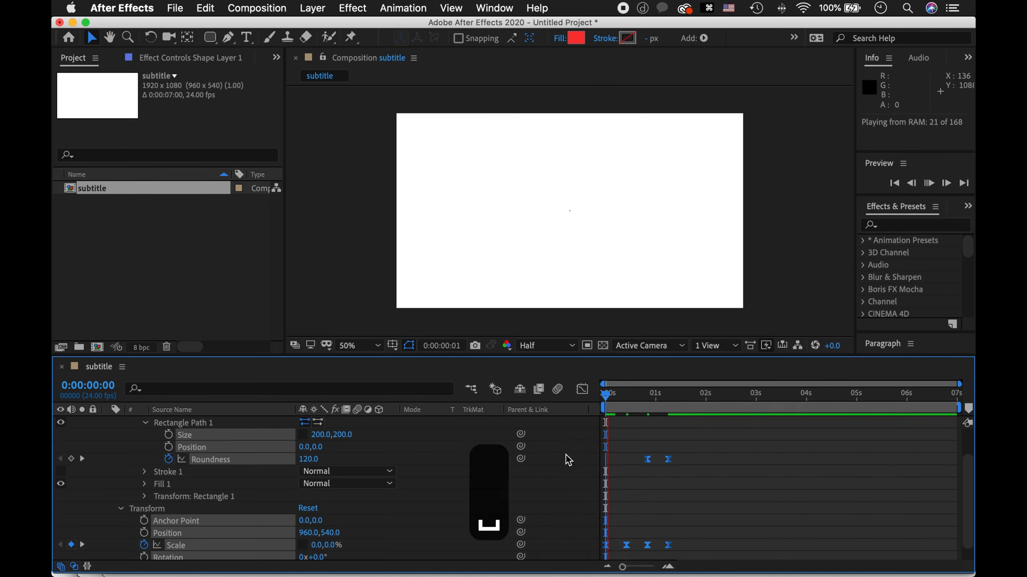
- Jump back and forth between the roundness and scale keyframes to examine the shape at each one, finishing at 0:00:01:06
{"action": "mouse_move", "coordinate": [655, 395]}
{"action": "left_mouse_down"}
{"action": "mouse_move", "coordinate": [628, 402]}
{"action": "mouse_move", "coordinate": [690, 406]}
{"action": "mouse_move", "coordinate": [658, 398]}
{"action": "left_mouse_up"}
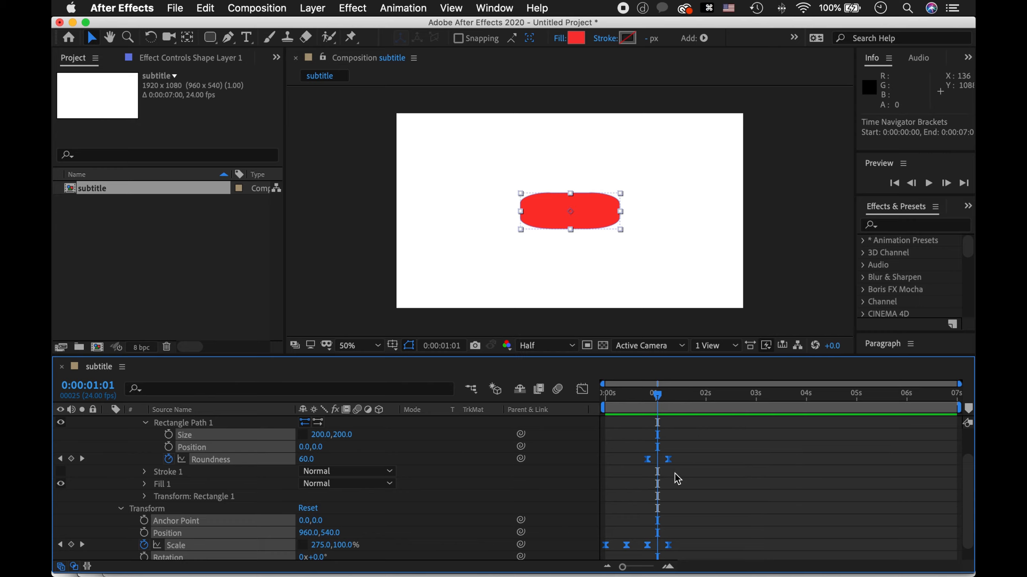
{"action": "key", "text": "j"}
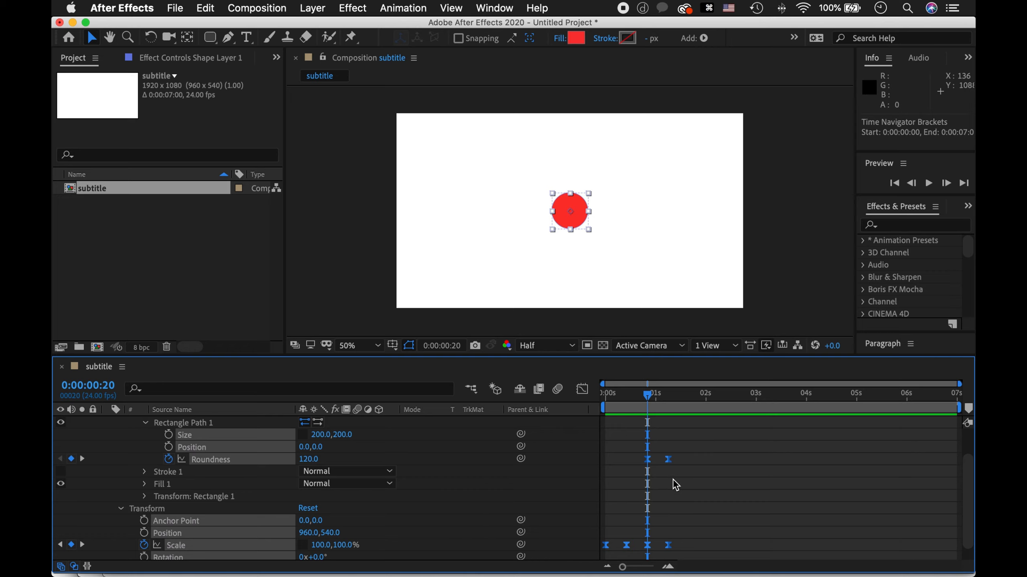
{"action": "key", "text": "k"}
{"action": "key", "text": "j"}
{"action": "key", "text": "k"}
{"action": "key", "text": "j"}
{"action": "key", "text": "j"}
{"action": "key", "text": "k"}
{"action": "key", "text": "k"}
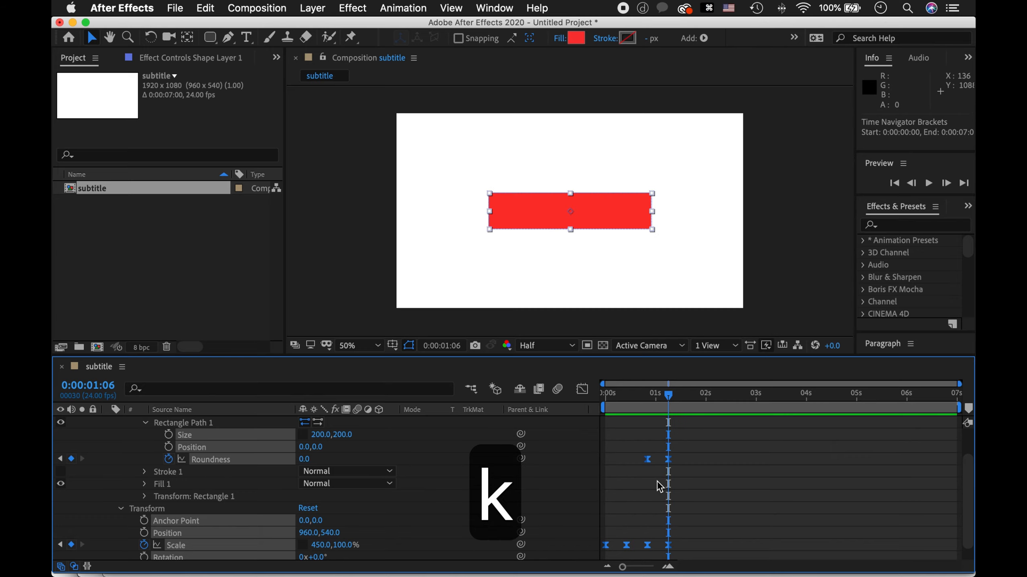
- In the speed graph, lengthen the incoming ease of the 0:00:00:10 scale keyframe for both dimensions so the speed peaks early
{"action": "left_click", "coordinate": [650, 530]}
{"action": "key", "text": "j"}
{"action": "key", "text": "j"}
{"action": "left_click_drag", "start_coordinate": [635, 529], "coordinate": [613, 535]}
{"action": "left_click", "coordinate": [583, 389]}
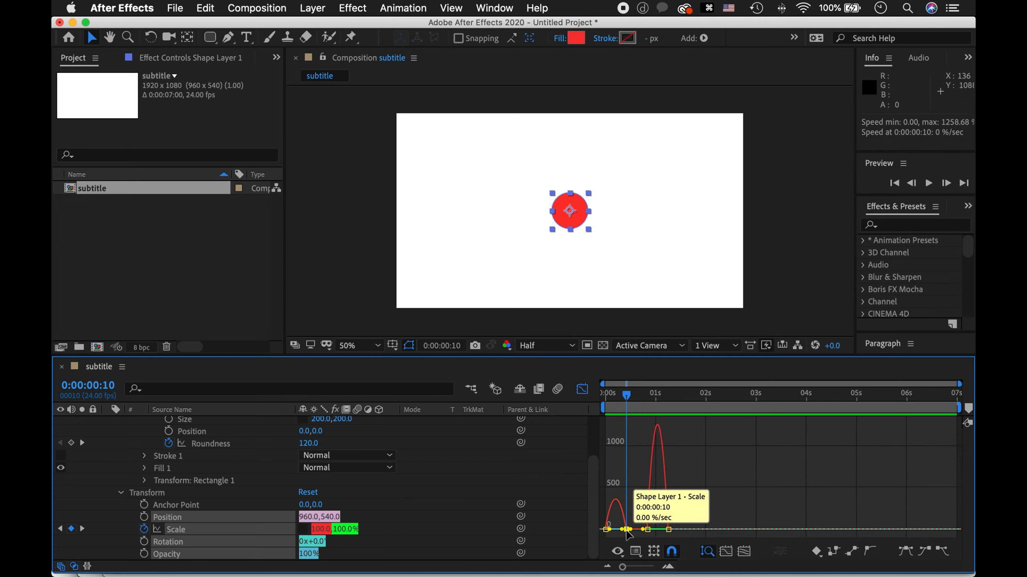
{"action": "left_click_drag", "start_coordinate": [625, 571], "coordinate": [649, 571]}
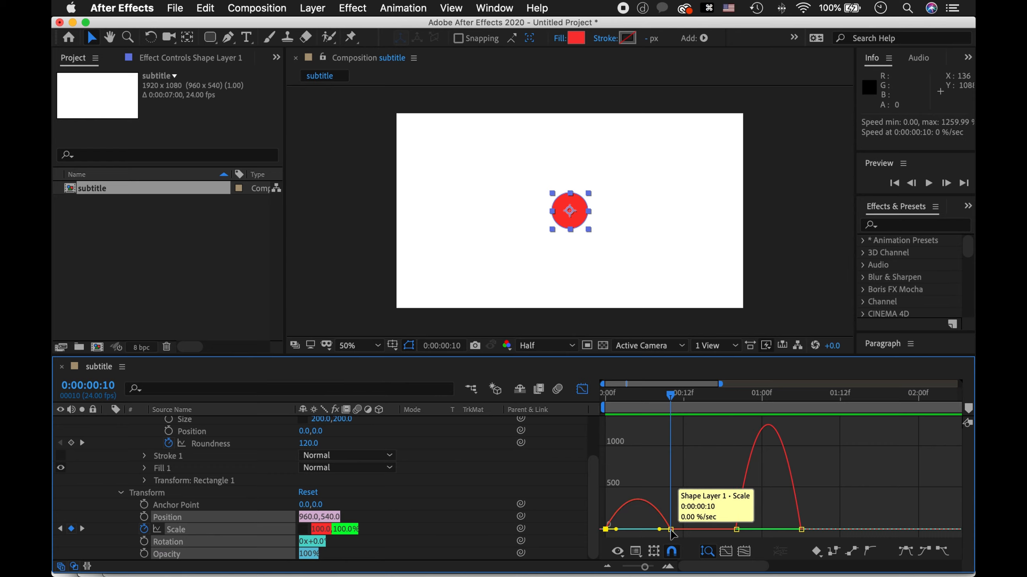
{"action": "left_click", "coordinate": [735, 530]}
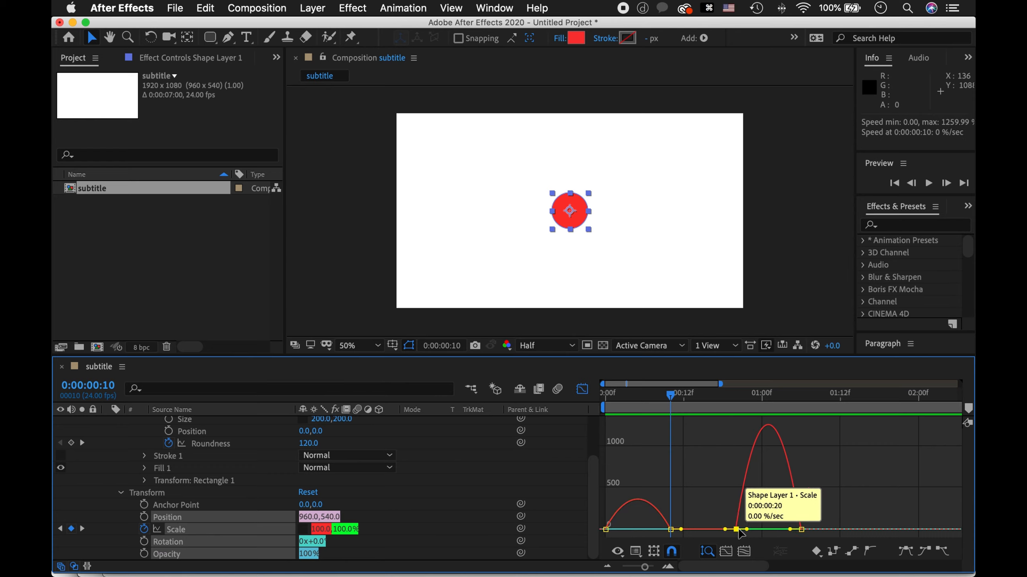
{"action": "left_click", "coordinate": [670, 529]}
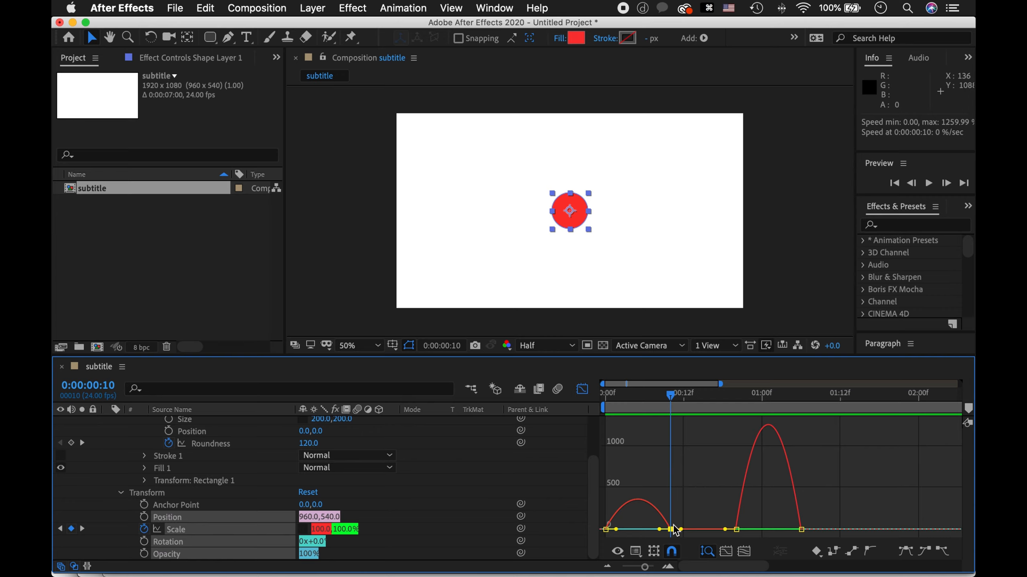
{"action": "left_click_drag", "start_coordinate": [661, 530], "coordinate": [631, 532]}
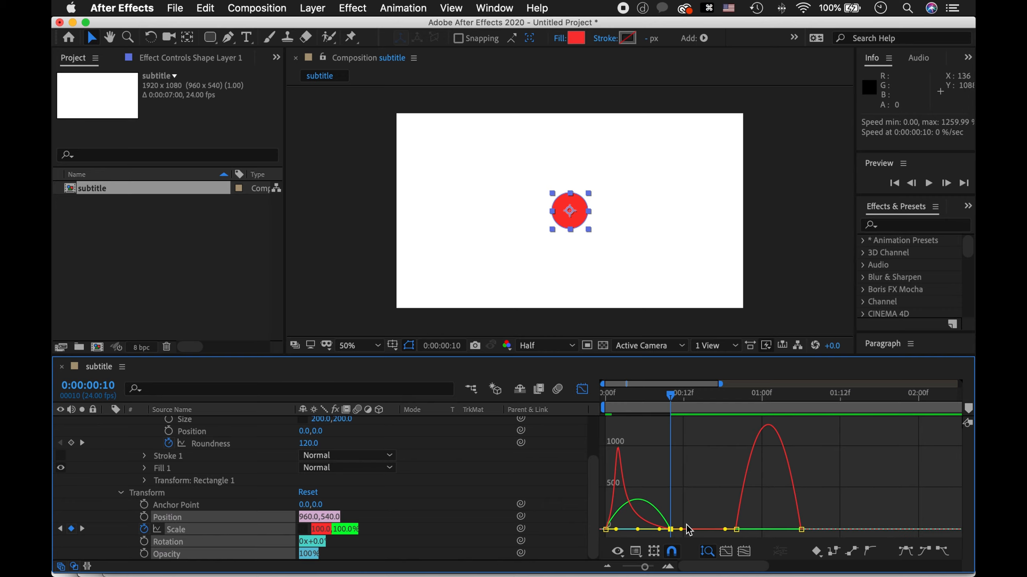
{"action": "left_click_drag", "start_coordinate": [659, 530], "coordinate": [605, 533]}
{"action": "left_click", "coordinate": [581, 389]}
- Play back the animation from the start to review the circle's eased growth
{"action": "left_click", "coordinate": [611, 394]}
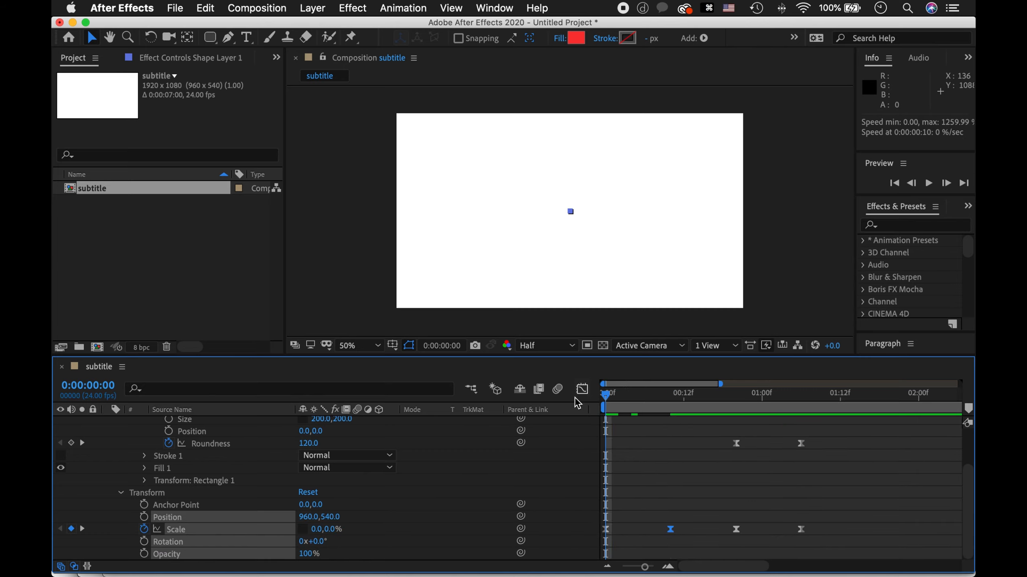
{"action": "key", "text": "space"}
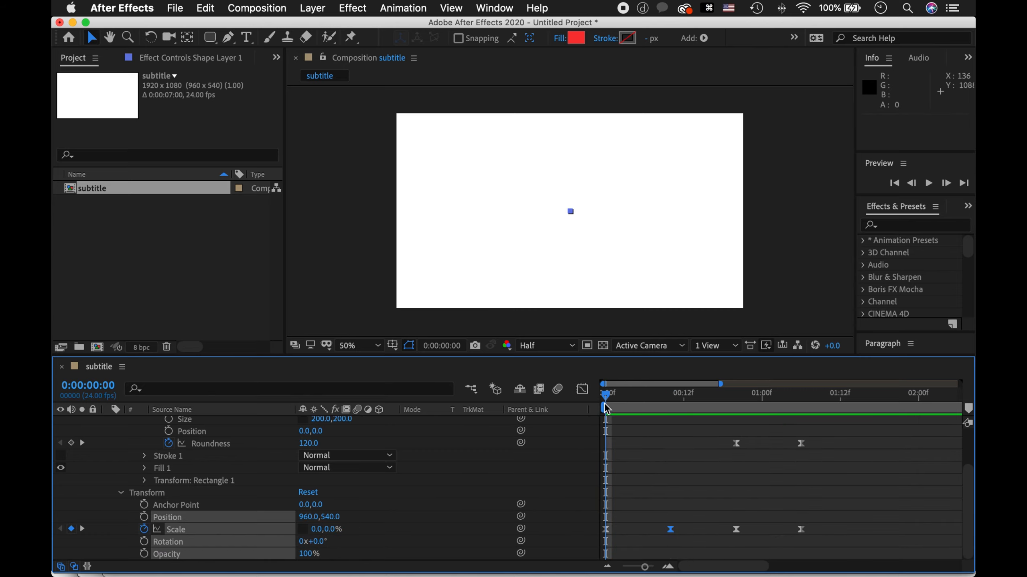
{"action": "key", "text": "space"}
- Return to 0:00:00:10, reopen the scale curves in the graph editor and choose Edit Speed Graph as the graph type
{"action": "left_click_drag", "start_coordinate": [637, 408], "coordinate": [670, 408]}
{"action": "left_click", "coordinate": [582, 391]}
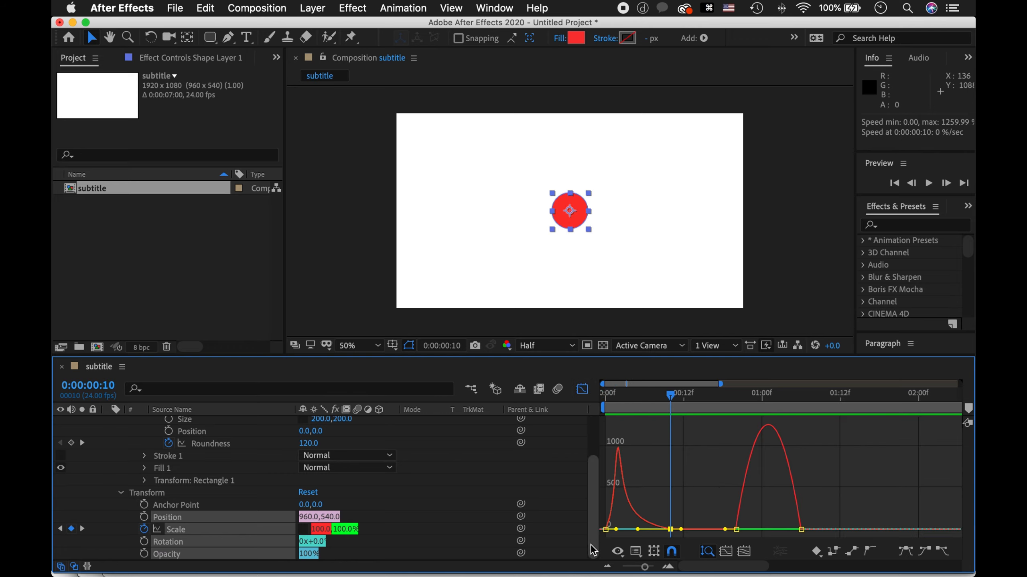
{"action": "right_click", "coordinate": [646, 431]}
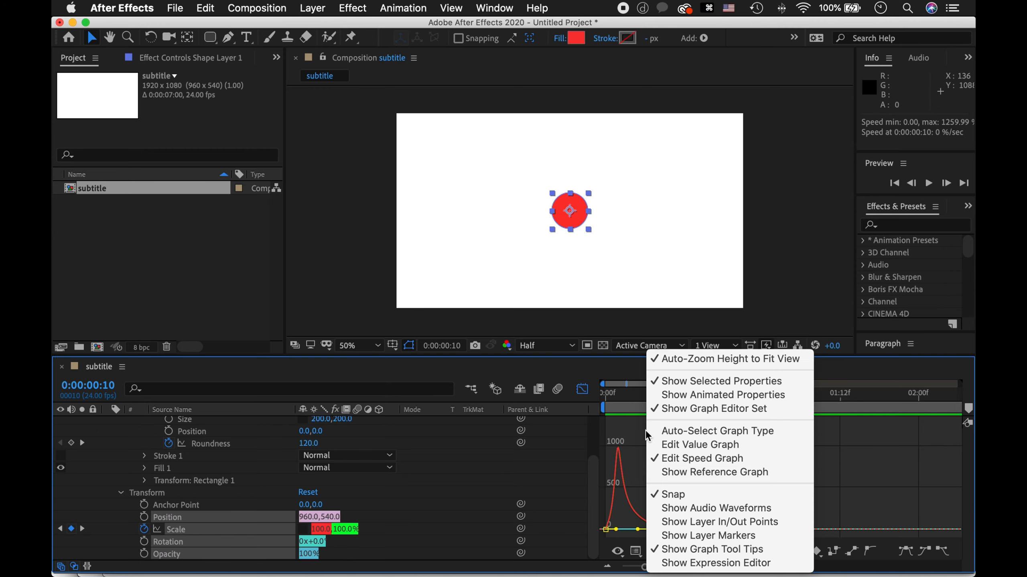
{"action": "left_click", "coordinate": [738, 462]}
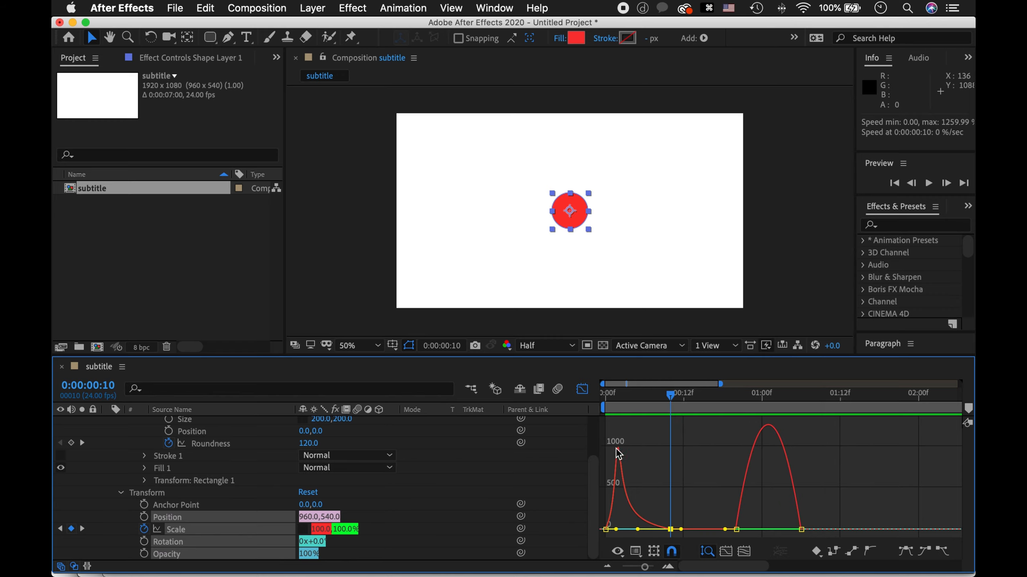
- Lengthen the incoming ease of the 0:00:01:06 scale keyframe to about half the segment so its speed curve peaks early
{"action": "mouse_move", "coordinate": [606, 530]}
{"action": "left_click", "coordinate": [802, 530]}
{"action": "left_click_drag", "start_coordinate": [790, 533], "coordinate": [768, 530]}
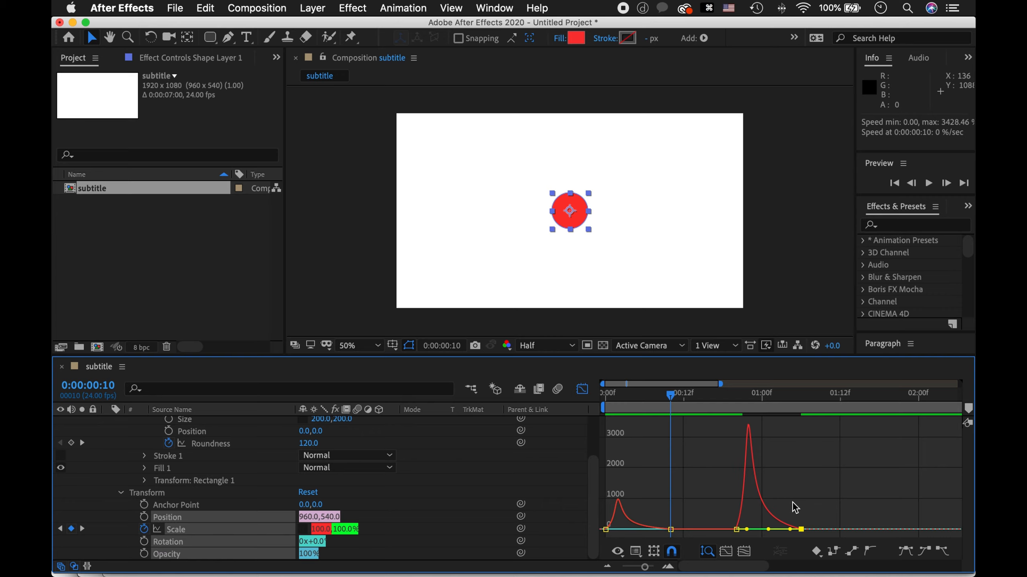
{"action": "left_click", "coordinate": [582, 390]}
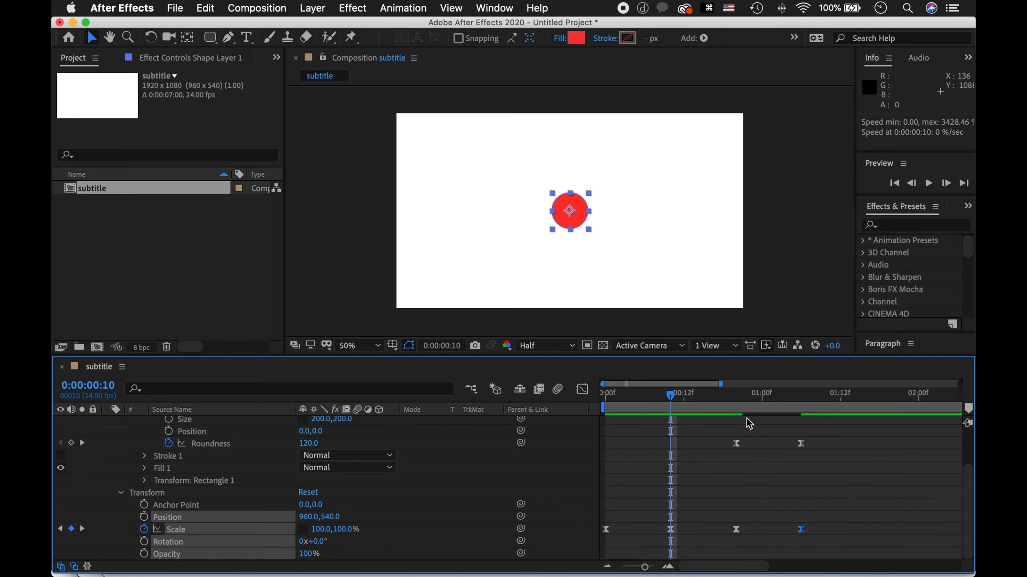
- Lengthen the incoming ease of the 0:00:01:06 roundness keyframe to about half the segment in the speed graph
{"action": "left_click_drag", "start_coordinate": [701, 401], "coordinate": [802, 416]}
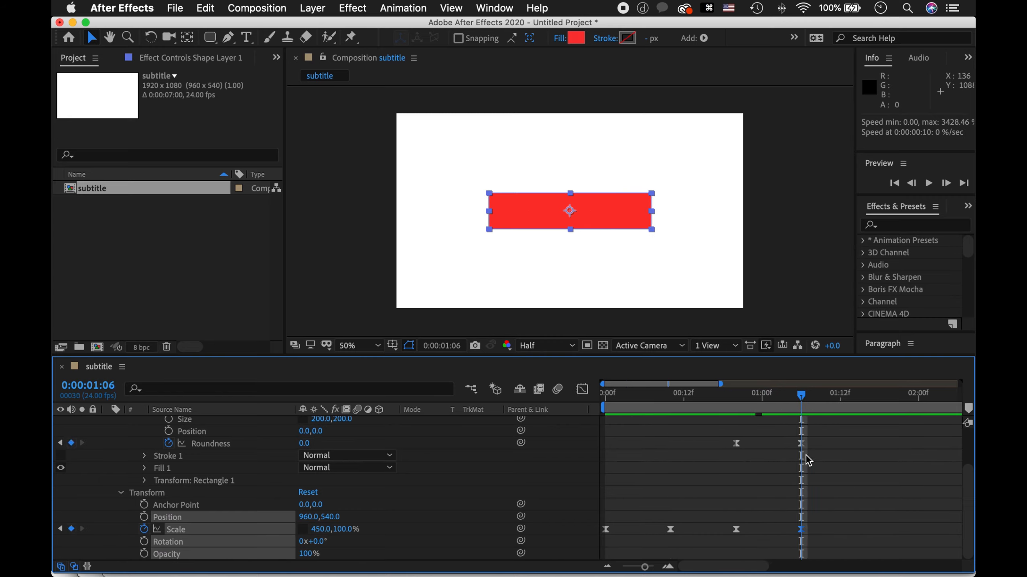
{"action": "left_click", "coordinate": [802, 444]}
{"action": "left_click", "coordinate": [582, 389]}
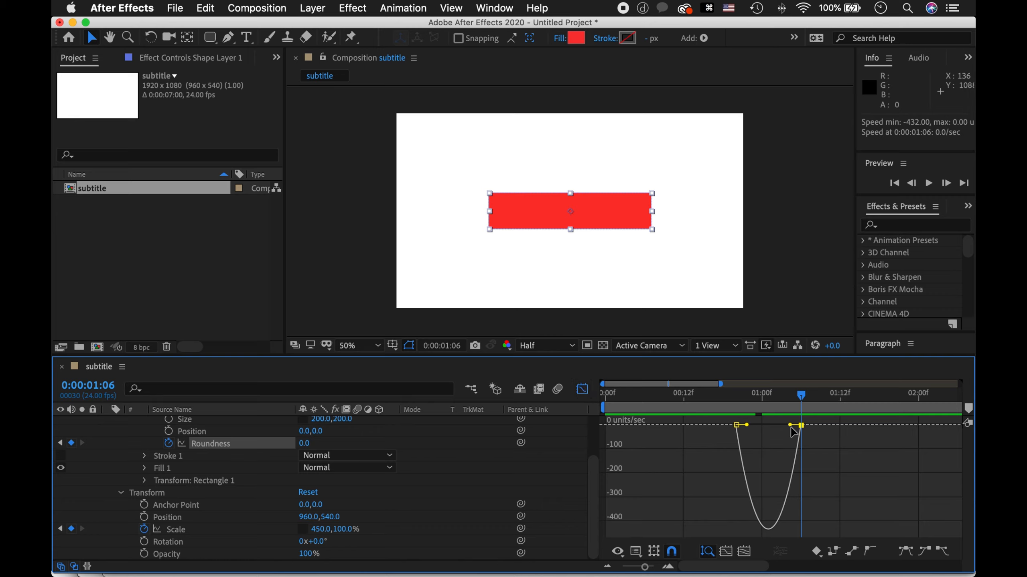
{"action": "left_click_drag", "start_coordinate": [790, 425], "coordinate": [768, 426]}
{"action": "left_click", "coordinate": [581, 389]}
- Play back the whole animation from the start to check the adjusted scale and roundness easing
{"action": "key", "text": "space"}
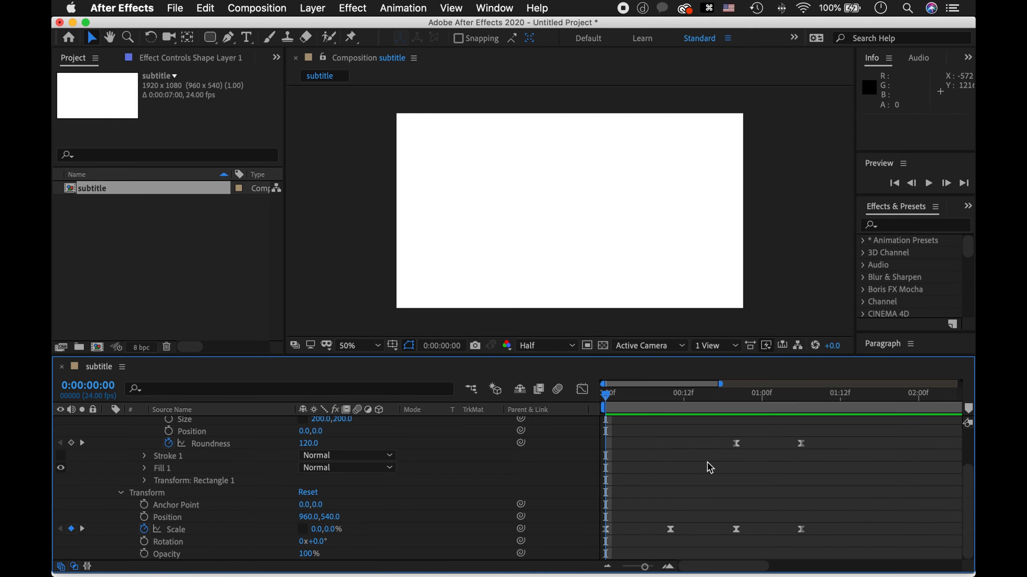
{"action": "key", "text": "space"}
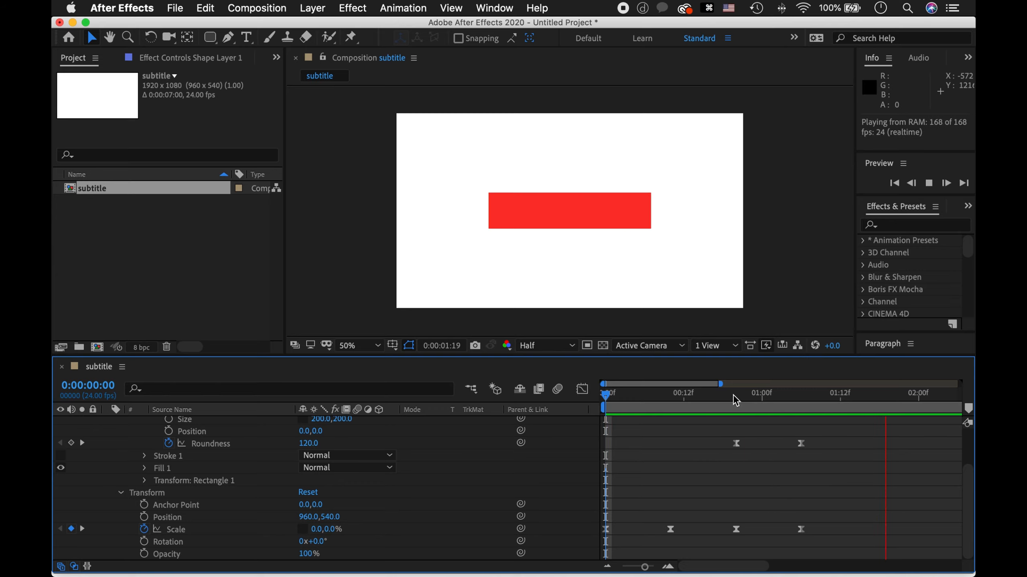
{"action": "key", "text": "space"}
- Move the current time to 0:00:01:08, then zoom the timeline in and back out to the full seven seconds
{"action": "left_click_drag", "start_coordinate": [606, 396], "coordinate": [816, 405]}
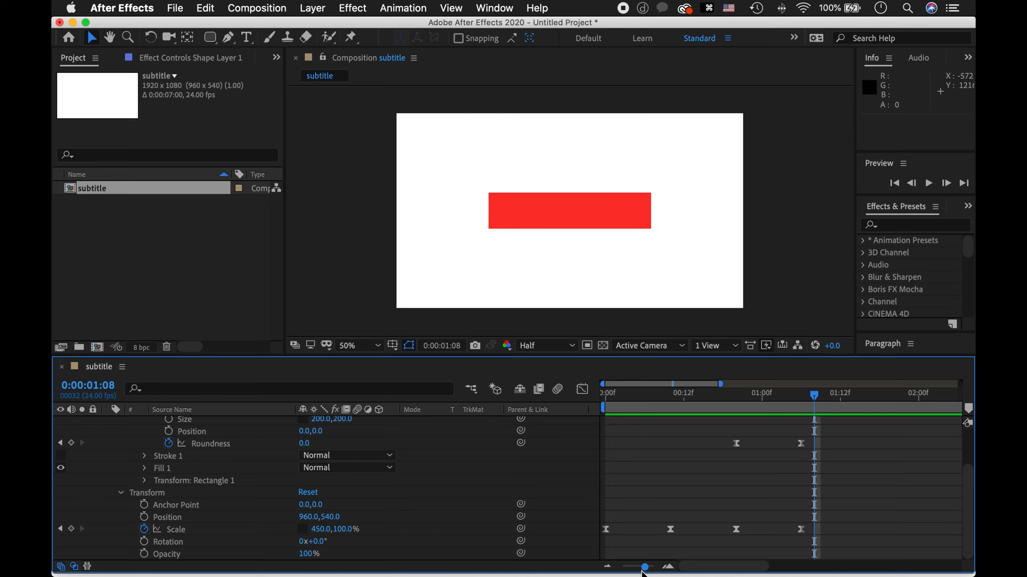
{"action": "left_click_drag", "start_coordinate": [644, 569], "coordinate": [623, 572]}
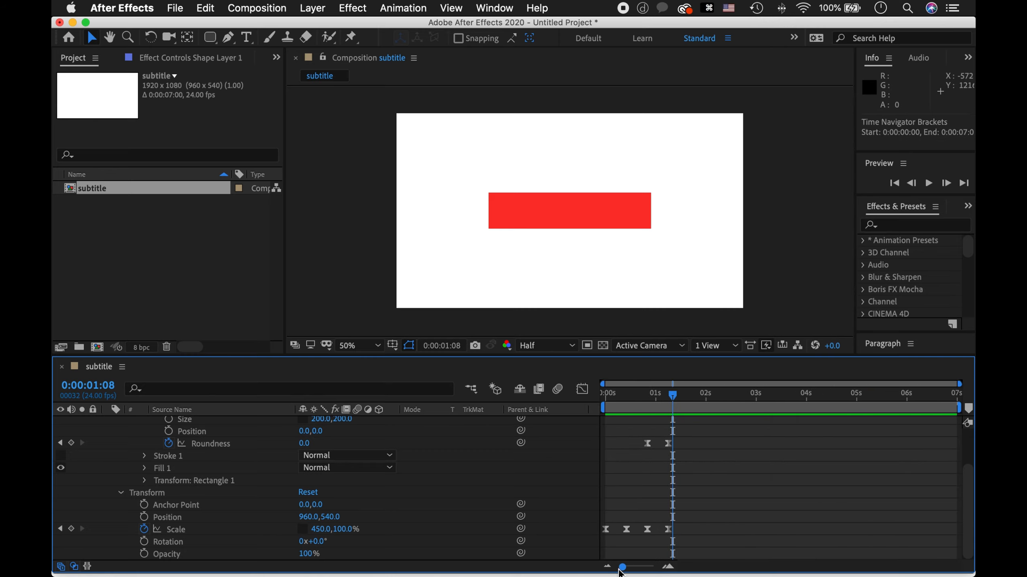
{"action": "key", "text": "equal"}
{"action": "key", "text": "equal"}
{"action": "key", "text": "equal"}
{"action": "key", "text": "equal"}
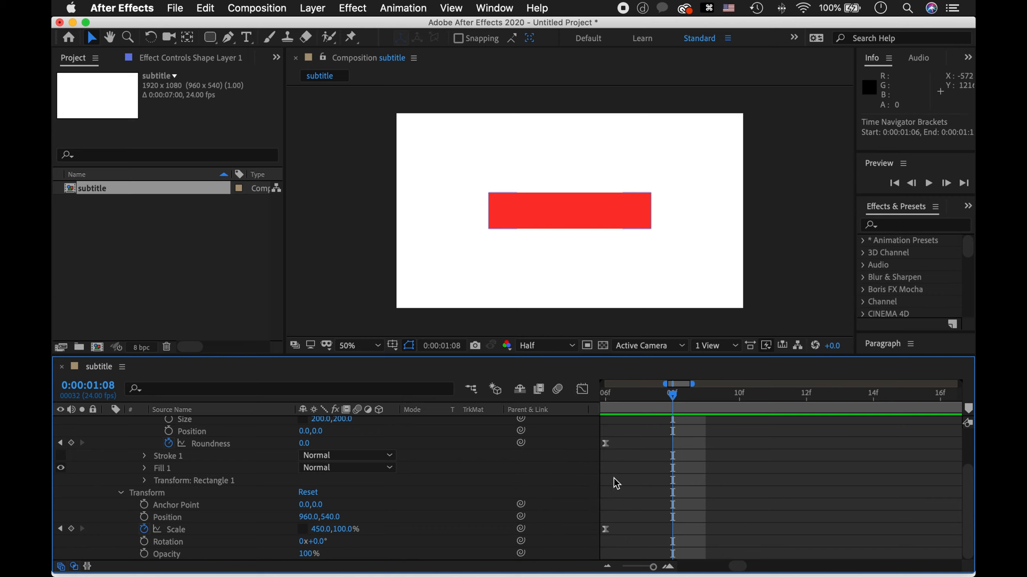
{"action": "key", "text": "minus"}
{"action": "key", "text": "minus"}
{"action": "key", "text": "minus"}
{"action": "key", "text": "minus"}
{"action": "key", "text": "minus"}
{"action": "key", "text": "minus"}
{"action": "key", "text": "minus"}
{"action": "key", "text": "minus"}
{"action": "key", "text": "minus"}
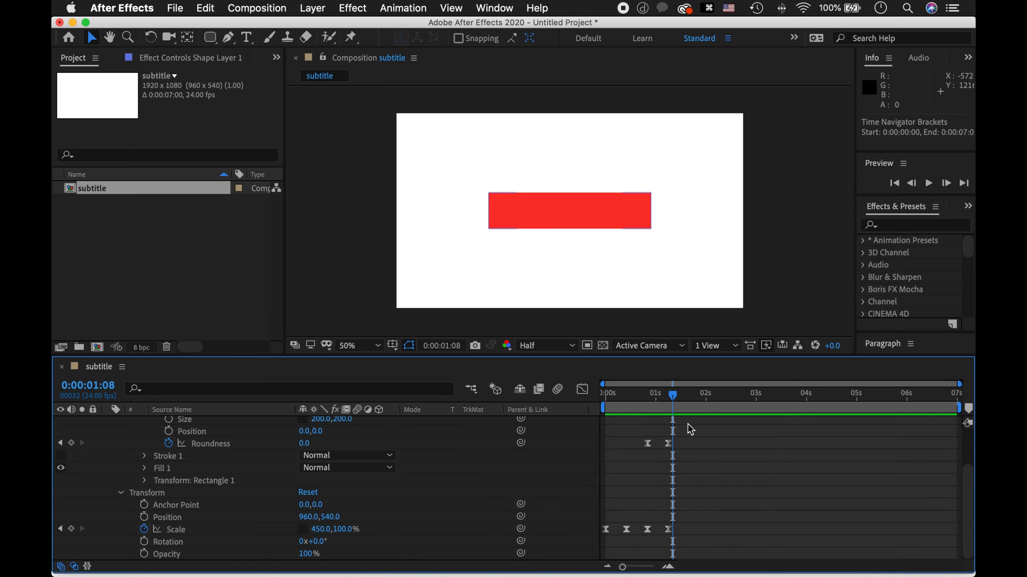
- Collapse the properties of Shape Layer 1 and rename the layer 이름판
{"action": "scroll", "coordinate": [177, 460], "scroll_direction": "up", "scroll_amount": 3}
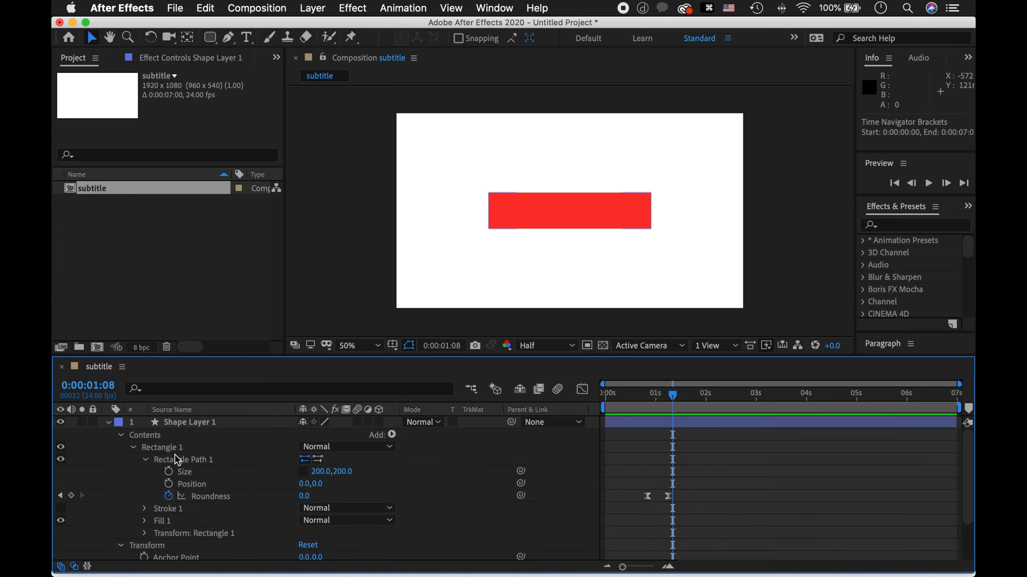
{"action": "left_click", "coordinate": [108, 423]}
{"action": "left_click", "coordinate": [208, 423]}
{"action": "key", "text": "Return"}
{"action": "type", "text": "이름"}
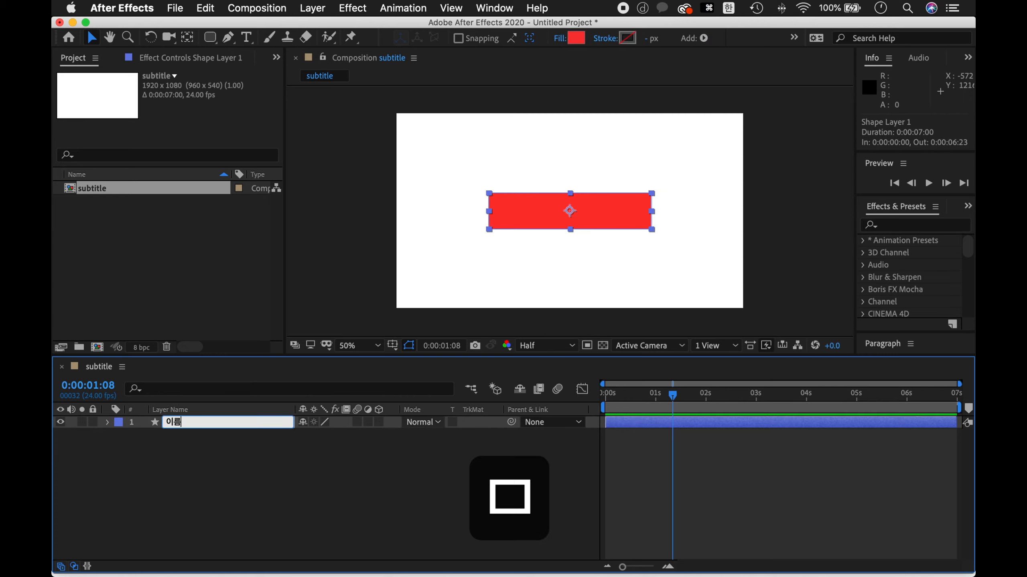
{"action": "type", "text": "판"}
{"action": "left_click", "coordinate": [259, 419]}
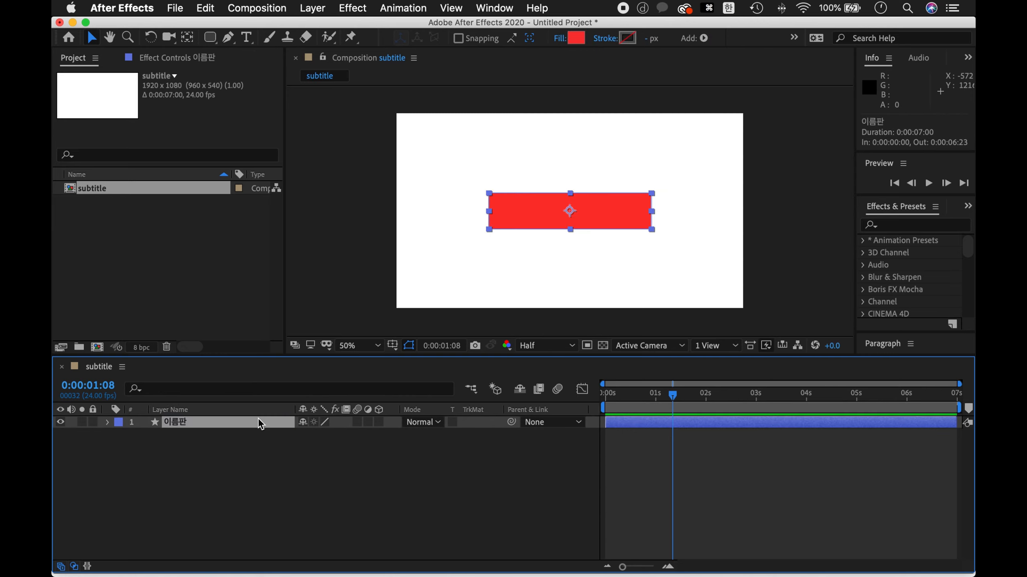
- Duplicate the 이름판 layer and set the duplicate's fill colour to orange, F97835
{"action": "key", "text": "super+d"}
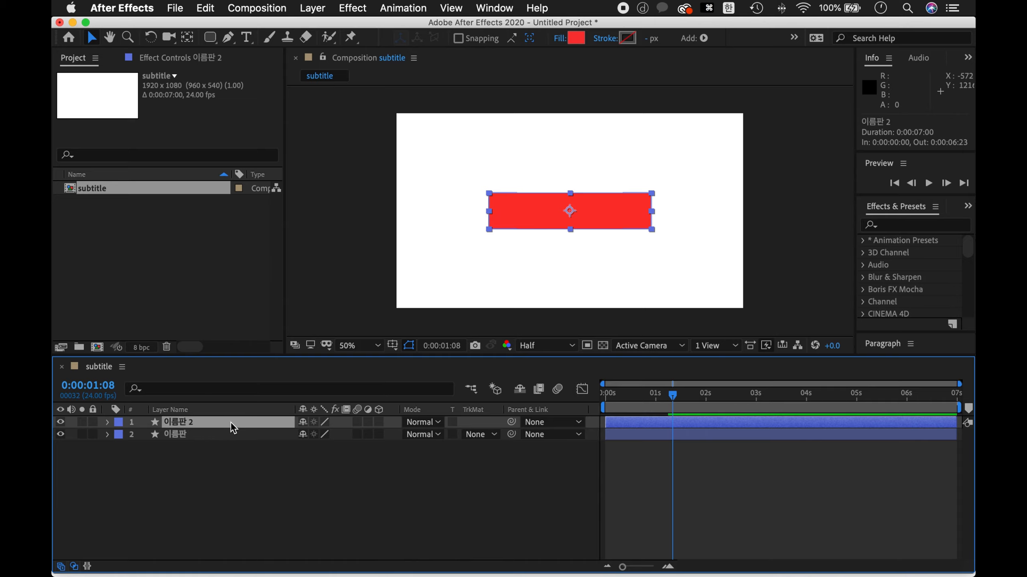
{"action": "left_click", "coordinate": [577, 42]}
{"action": "type", "text": "F97835"}
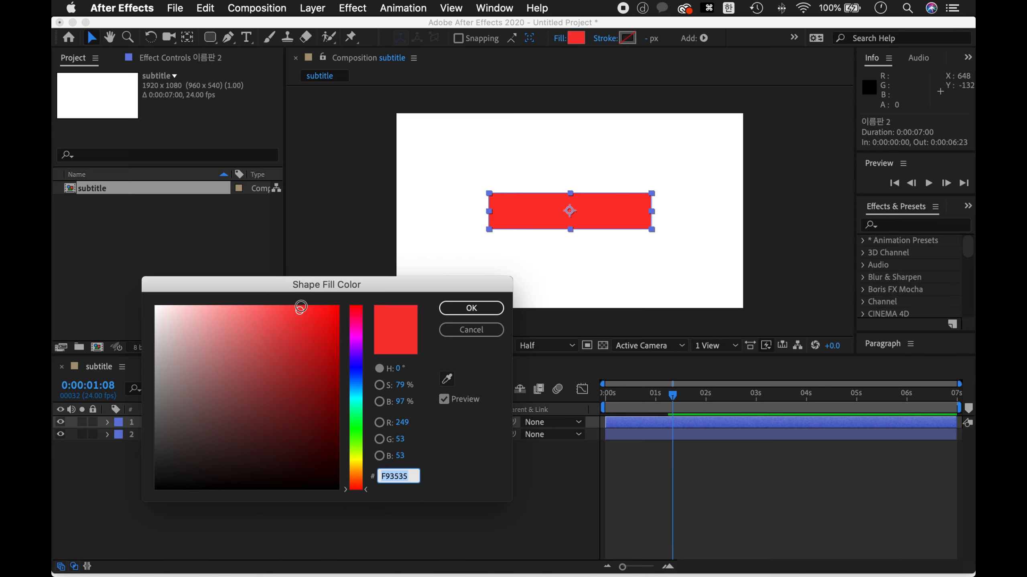
{"action": "left_click", "coordinate": [473, 309]}
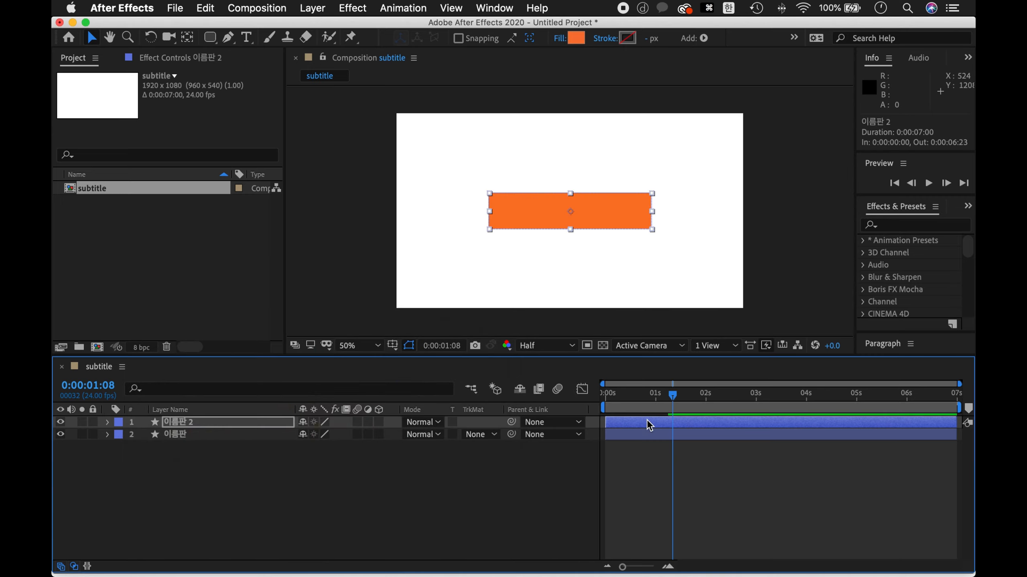
- Shift the orange duplicate's start a few frames after the red layer's and play back the animation from the start
{"action": "left_click_drag", "start_coordinate": [621, 428], "coordinate": [579, 394]}
{"action": "key", "text": "space"}
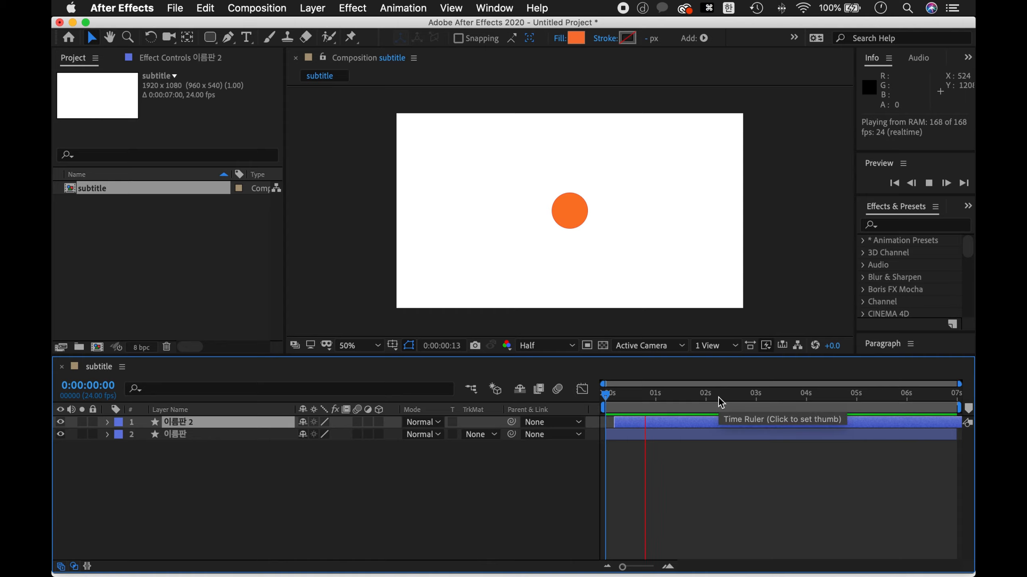
{"action": "left_click_drag", "start_coordinate": [608, 399], "coordinate": [586, 395]}
{"action": "key", "text": "space"}
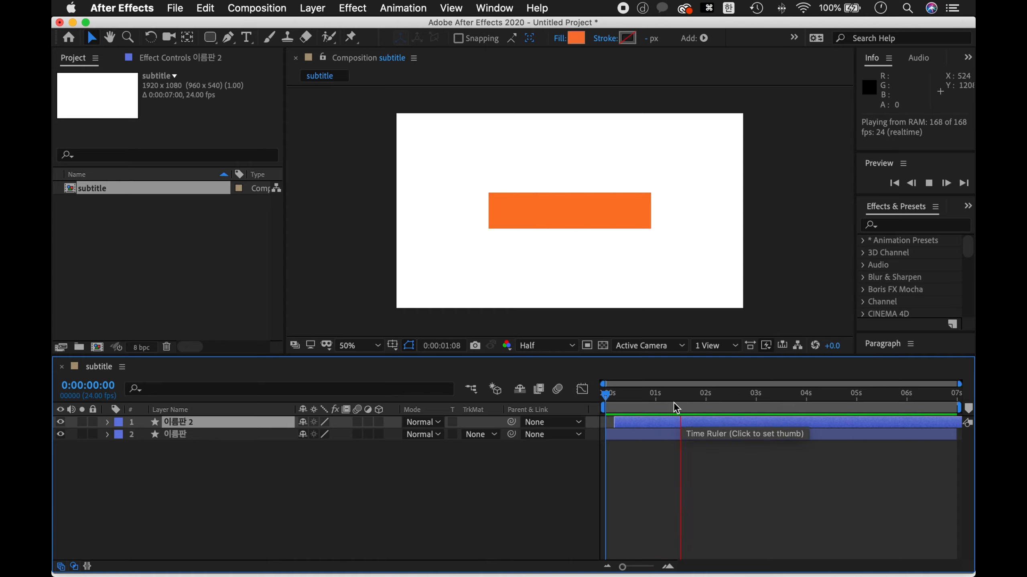
{"action": "left_click_drag", "start_coordinate": [649, 398], "coordinate": [593, 397]}
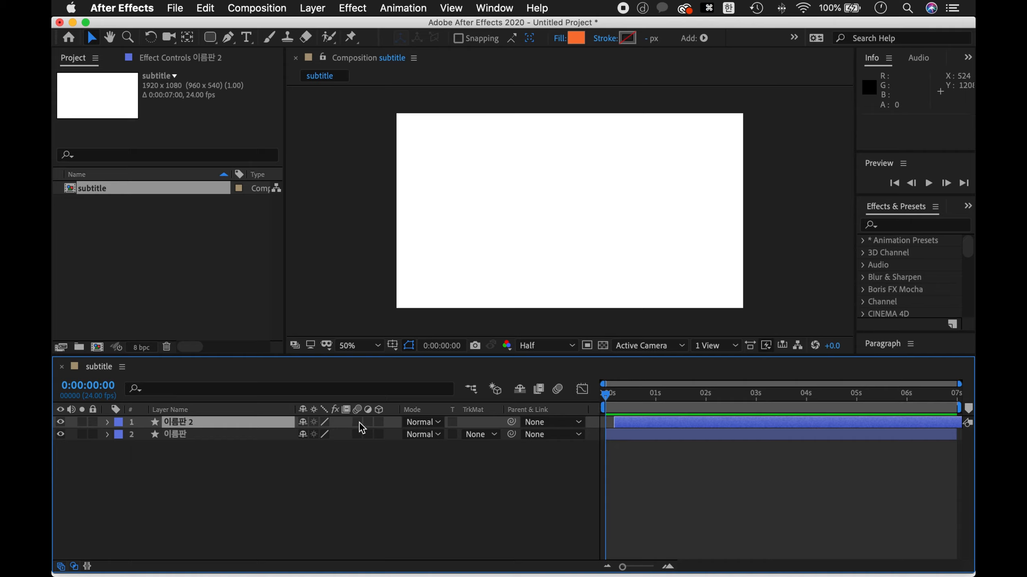
- Enable motion blur on both 이름판 layers and for the composition
{"action": "left_click_drag", "start_coordinate": [357, 422], "coordinate": [357, 437]}
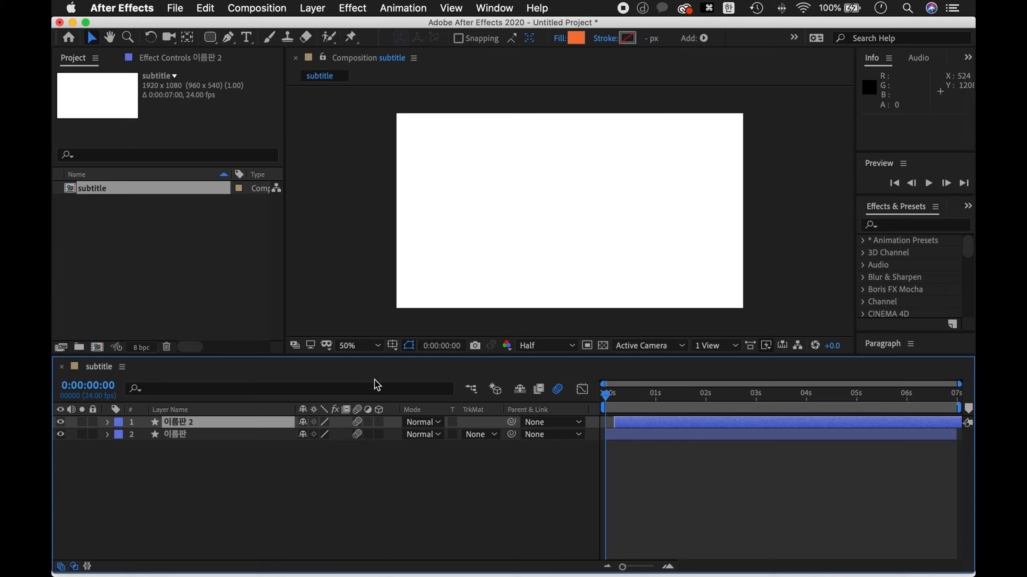
{"action": "right_click", "coordinate": [359, 410]}
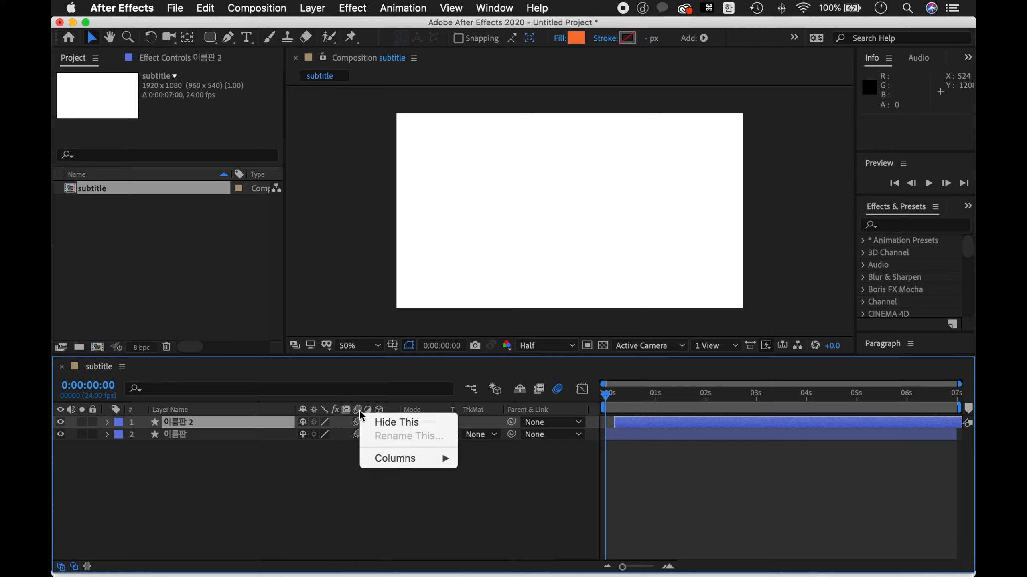
{"action": "mouse_move", "coordinate": [451, 459]}
{"action": "left_click", "coordinate": [391, 398]}
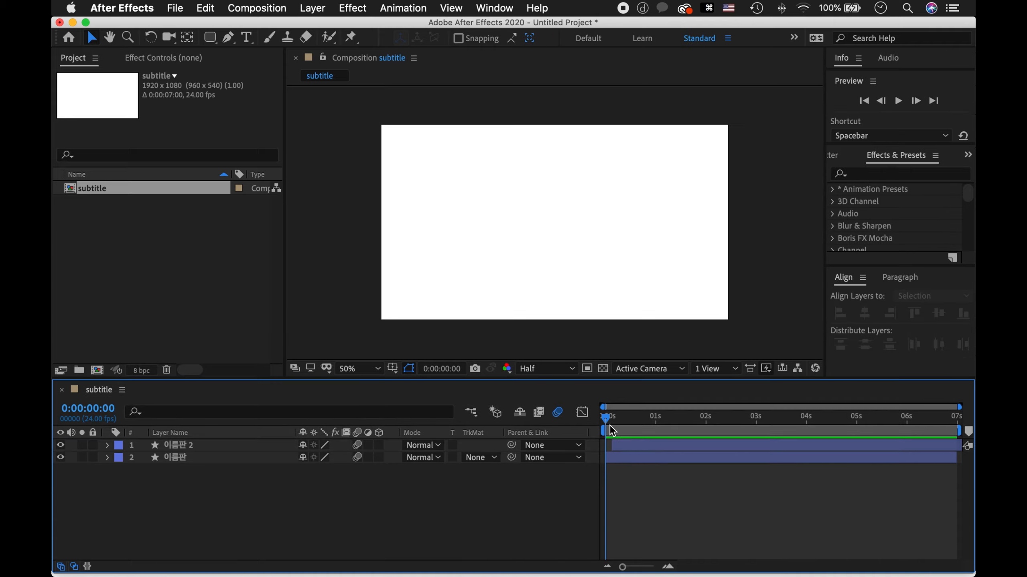
- Preview the motion-blurred animation, and go to 0:00:01:04 with the 이름판 2 layer's keyframes revealed
{"action": "key", "text": "space"}
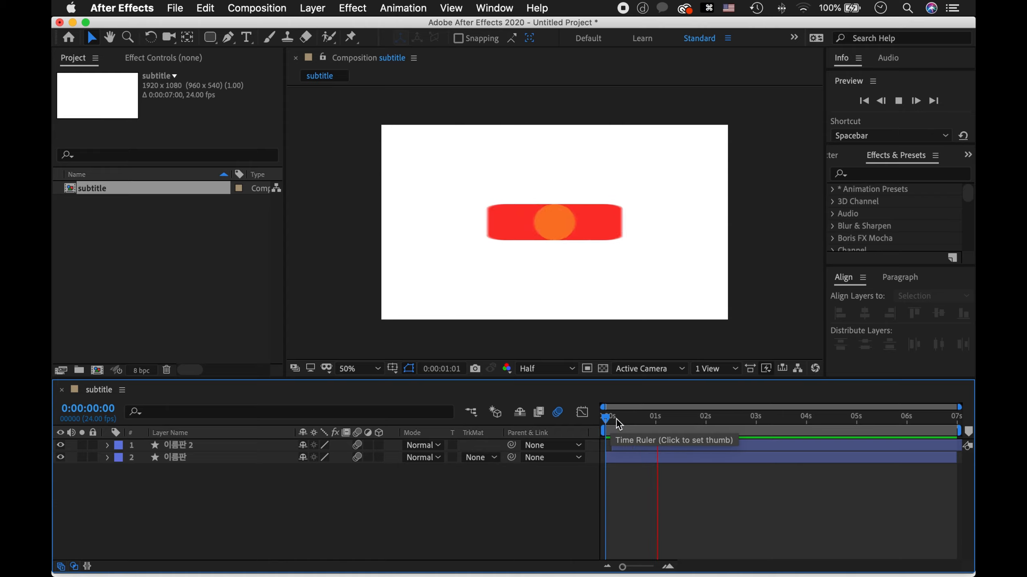
{"action": "key", "text": "space"}
{"action": "left_click_drag", "start_coordinate": [628, 423], "coordinate": [666, 429]}
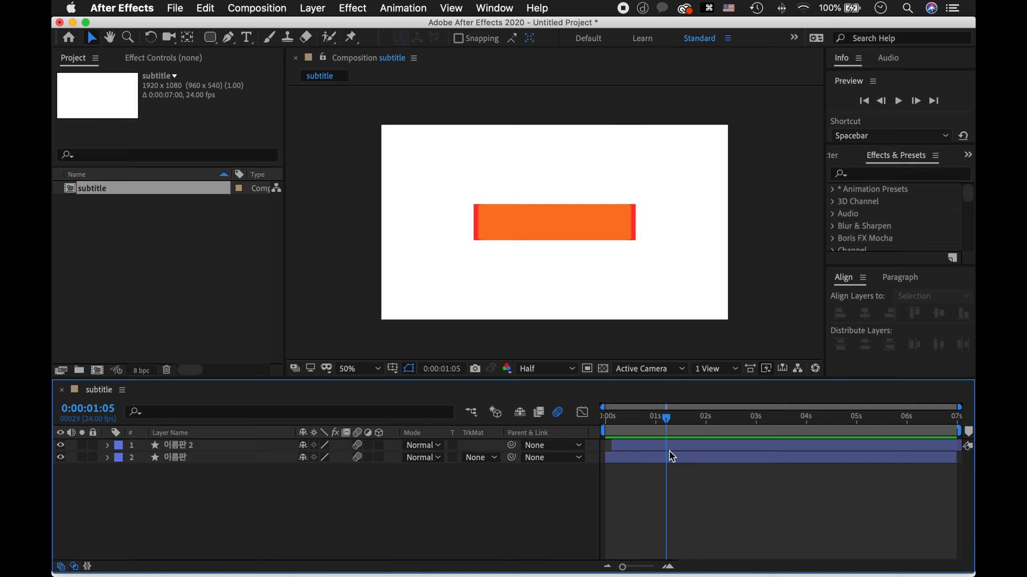
{"action": "left_click", "coordinate": [668, 448]}
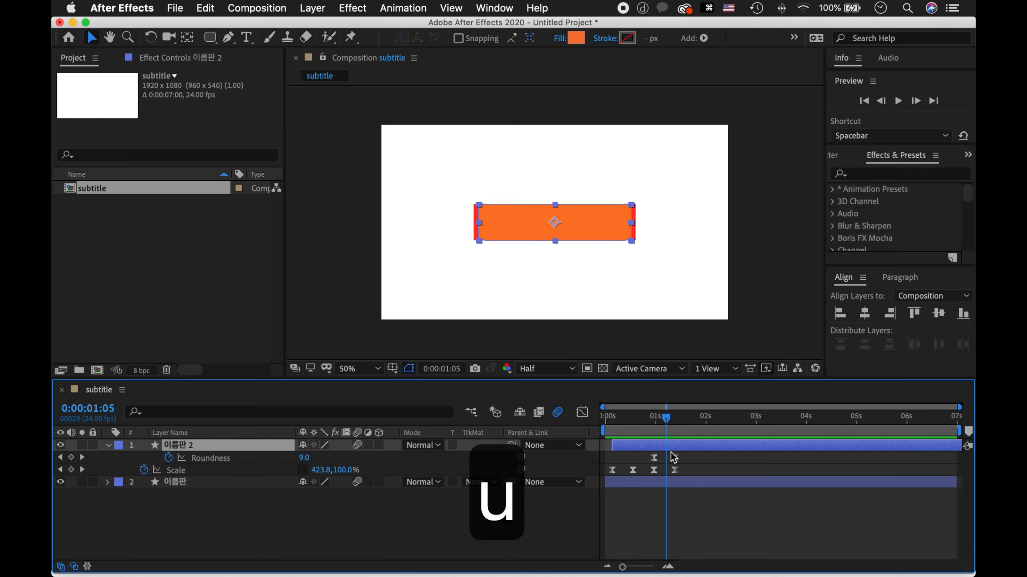
{"action": "key", "text": "Page_Up"}
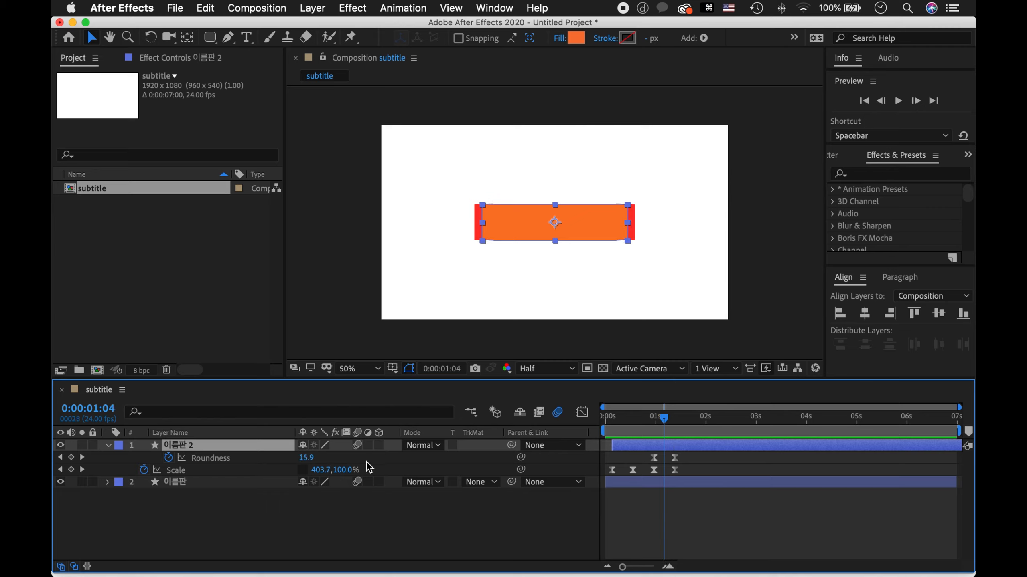
- Add a white text layer reading "after effects" over the orange rectangle in BinggraeII-Bold at 82 px
{"action": "key", "text": "super+t"}
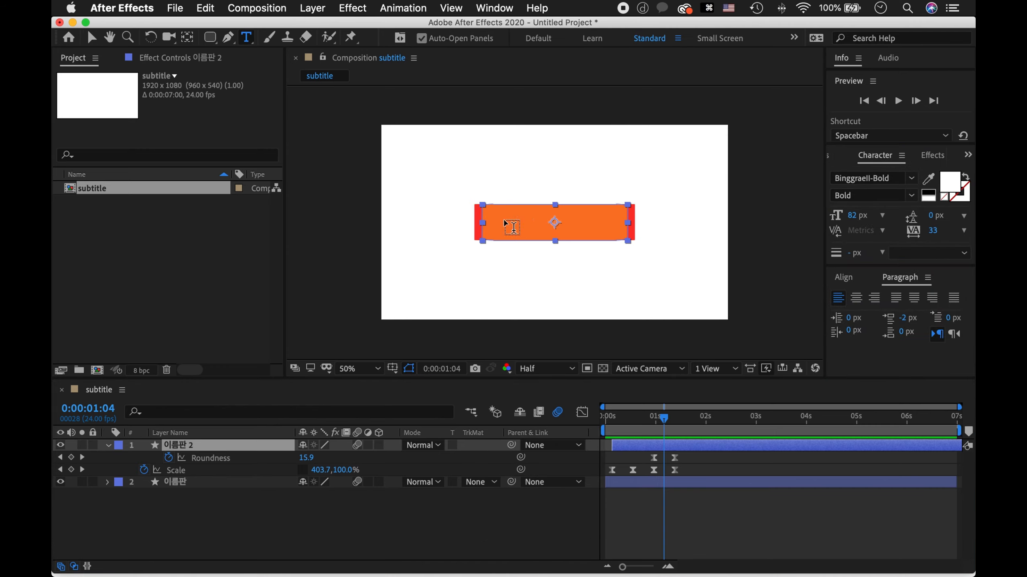
{"action": "left_click", "coordinate": [512, 230]}
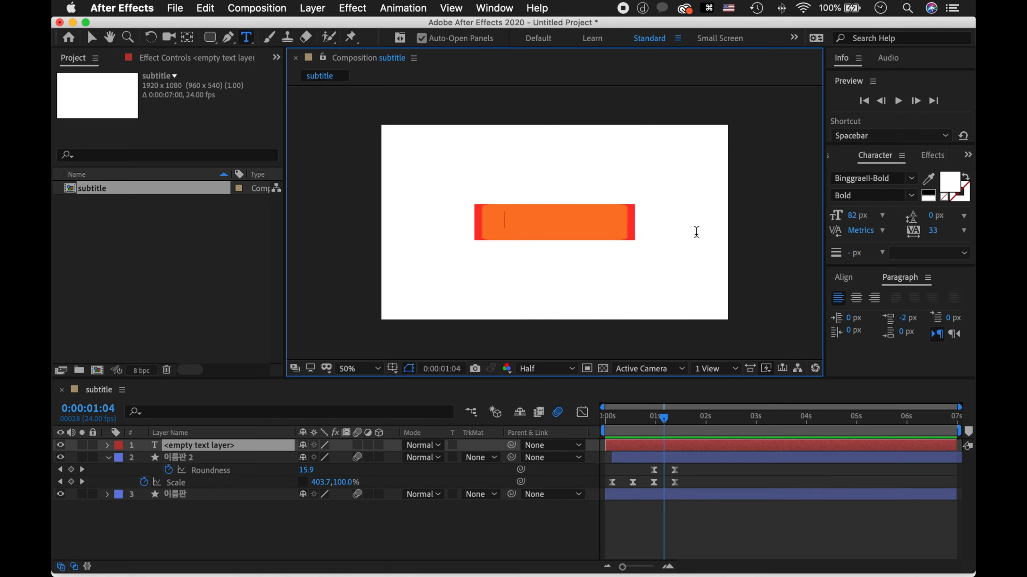
{"action": "type", "text": "after fe"}
{"action": "key", "text": "BackSpace"}
{"action": "key", "text": "BackSpace"}
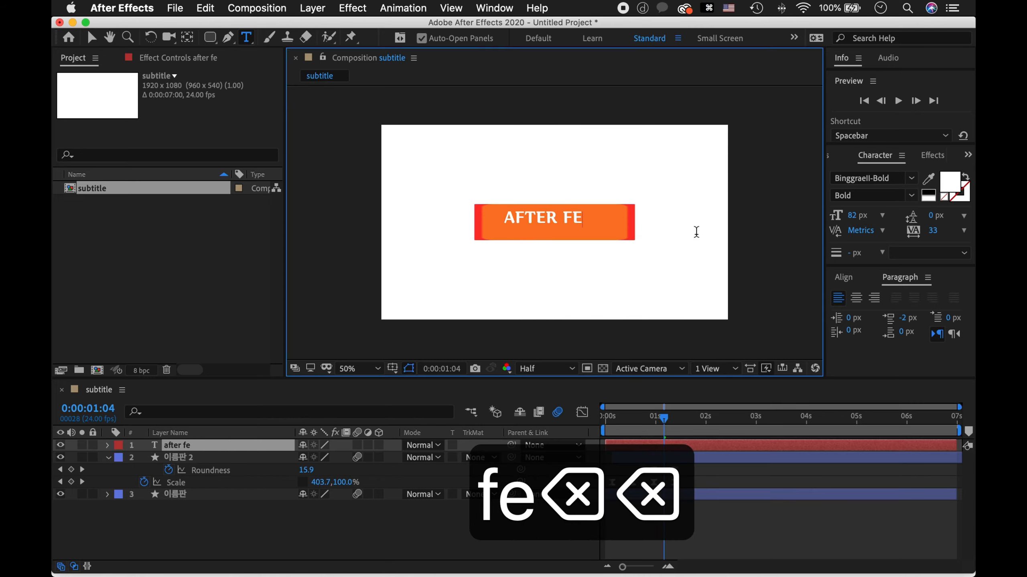
{"action": "type", "text": "effects"}
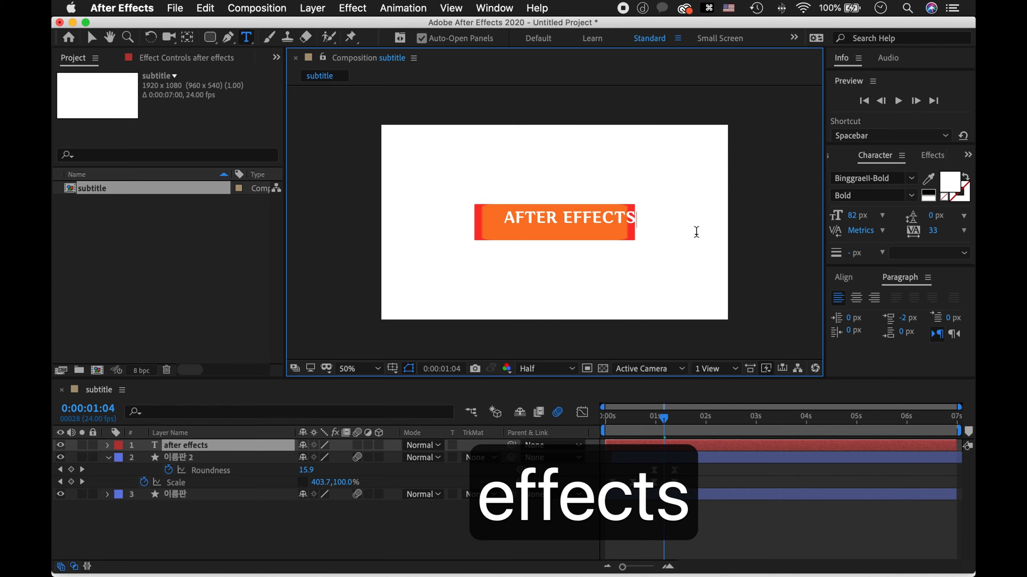
{"action": "key", "text": "super+Return"}
{"action": "key", "text": "v"}
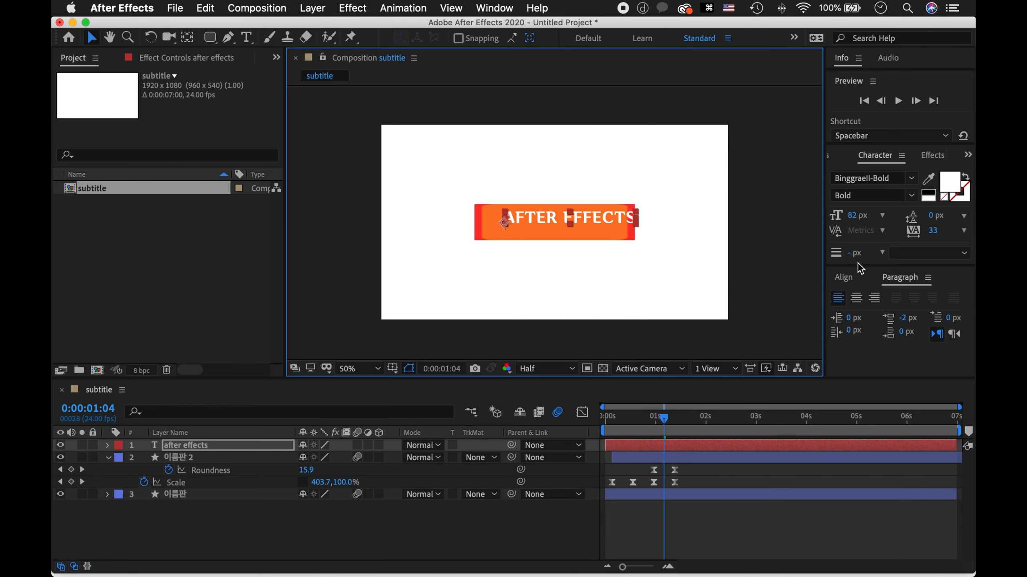
- Centre the text layer horizontally and vertically in the composition
{"action": "left_click", "coordinate": [843, 277]}
{"action": "left_click", "coordinate": [864, 313]}
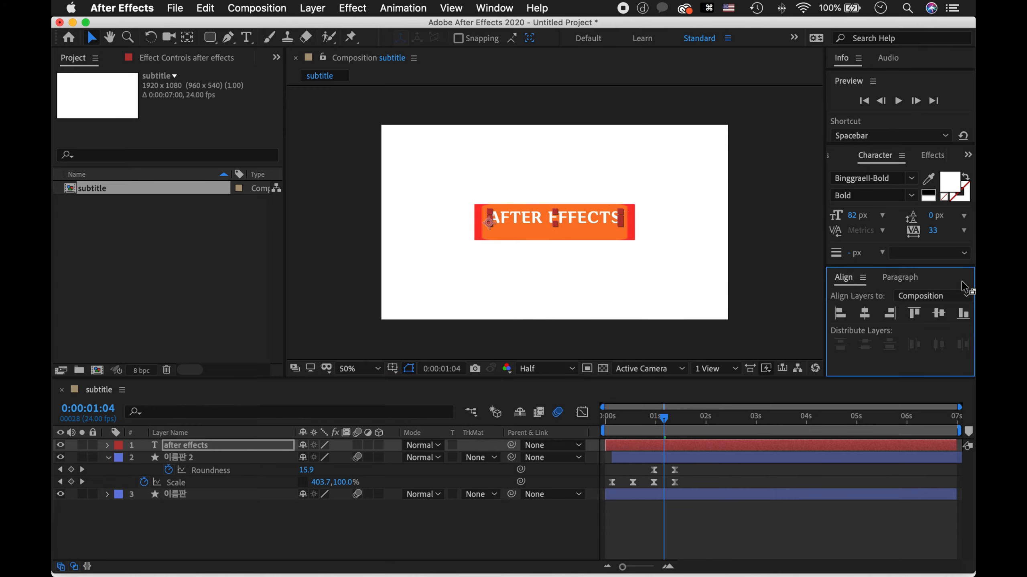
{"action": "left_click", "coordinate": [939, 315]}
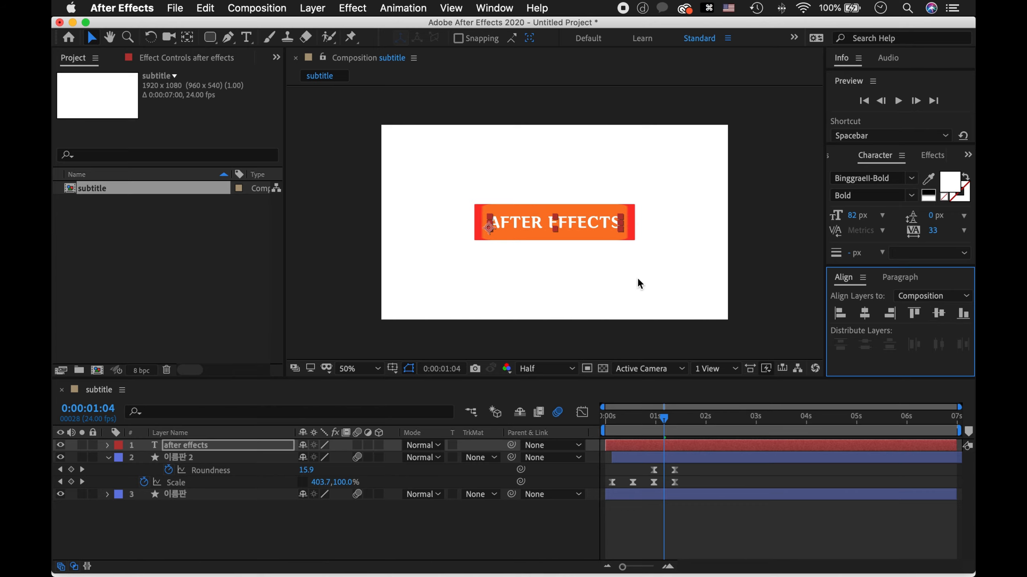
- Apply the Blur By Word text animation preset from the Blurs group to the after effects layer at 0:00:01:04
{"action": "left_click", "coordinate": [932, 154]}
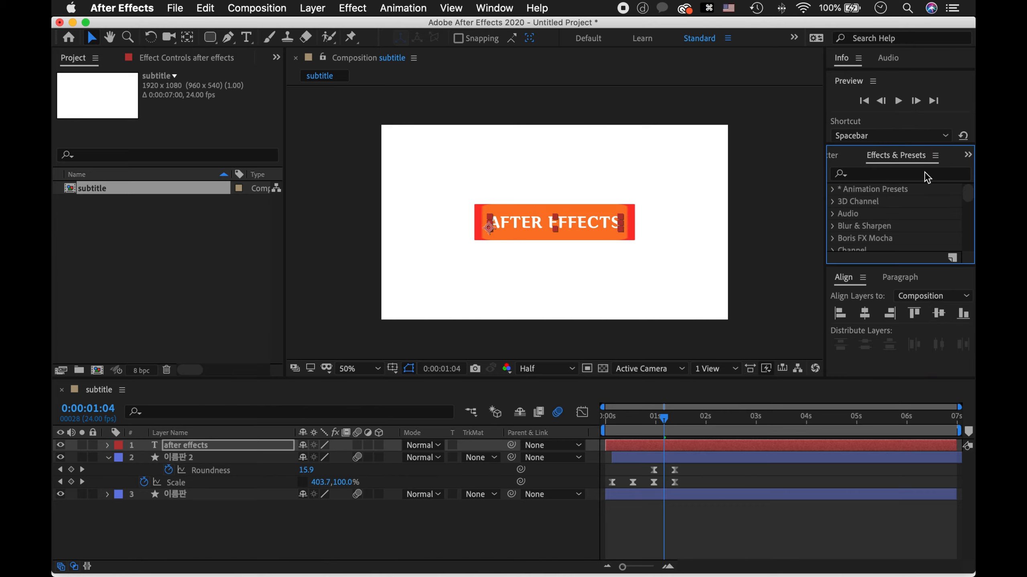
{"action": "left_click", "coordinate": [496, 8]}
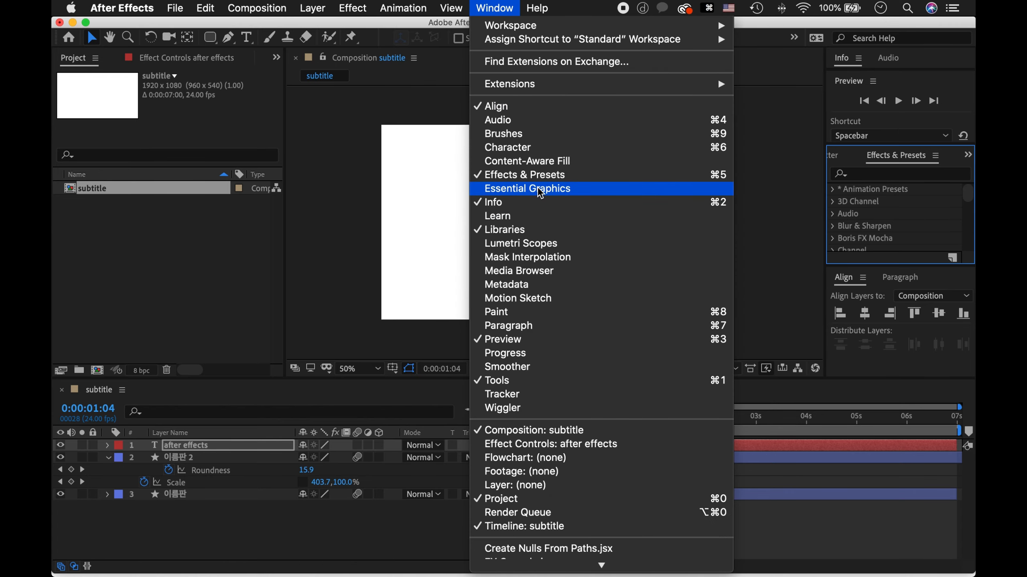
{"action": "left_click", "coordinate": [541, 175]}
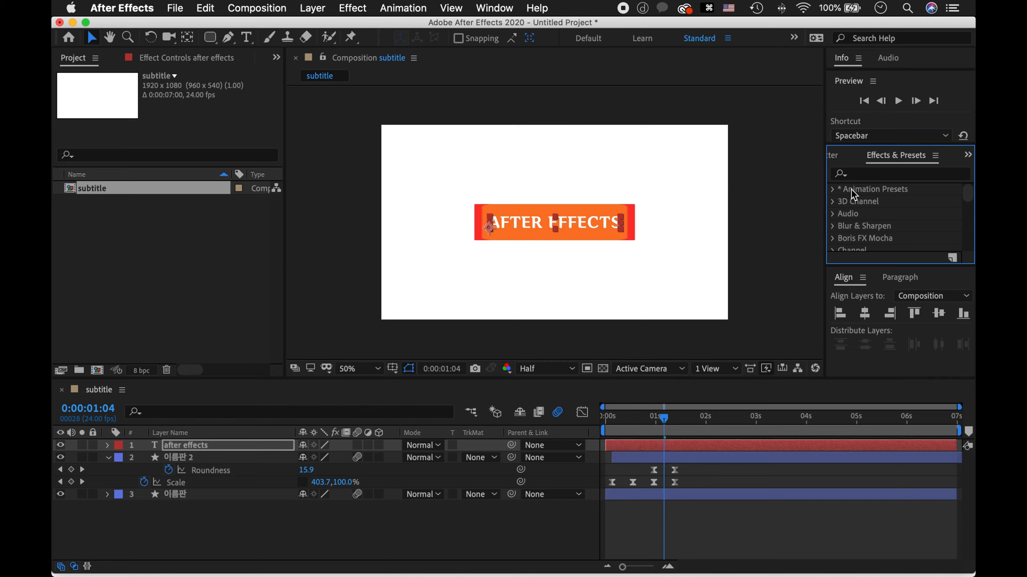
{"action": "left_click", "coordinate": [834, 189]}
{"action": "scroll", "coordinate": [861, 211], "scroll_direction": "down", "scroll_amount": 3}
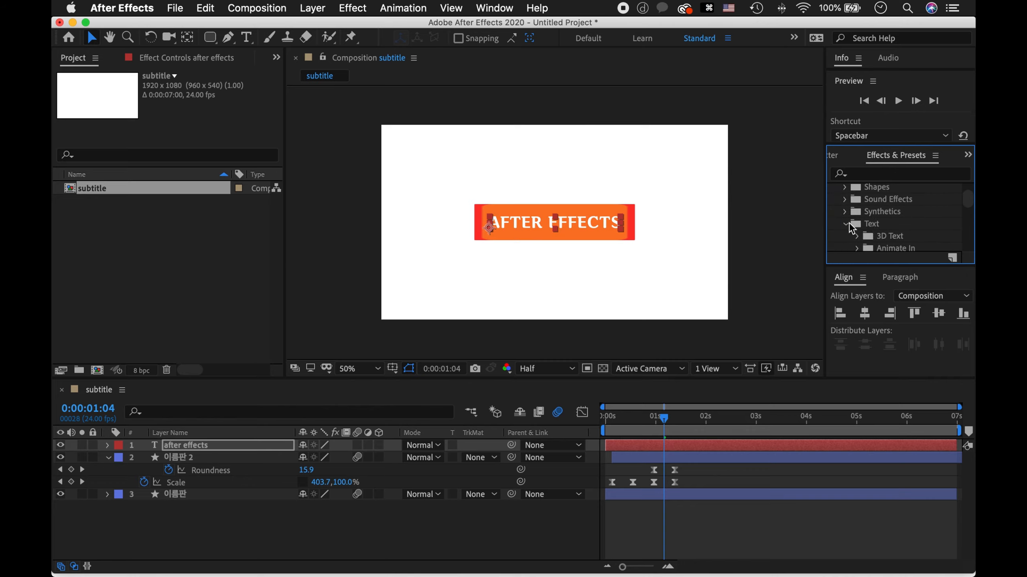
{"action": "scroll", "coordinate": [865, 222], "scroll_direction": "down", "scroll_amount": 2}
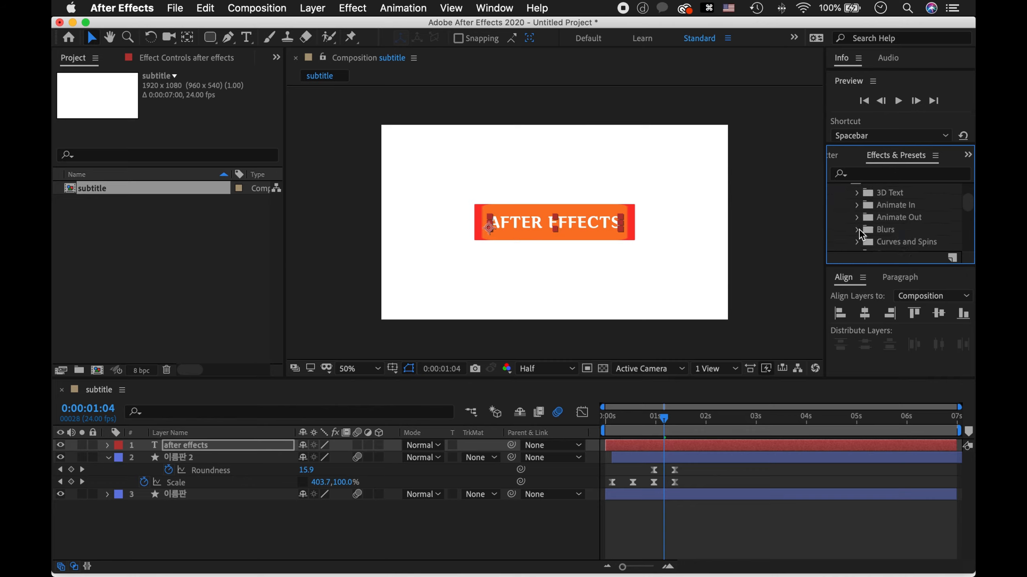
{"action": "left_click", "coordinate": [858, 230]}
{"action": "left_click_drag", "start_coordinate": [908, 204], "coordinate": [206, 451]}
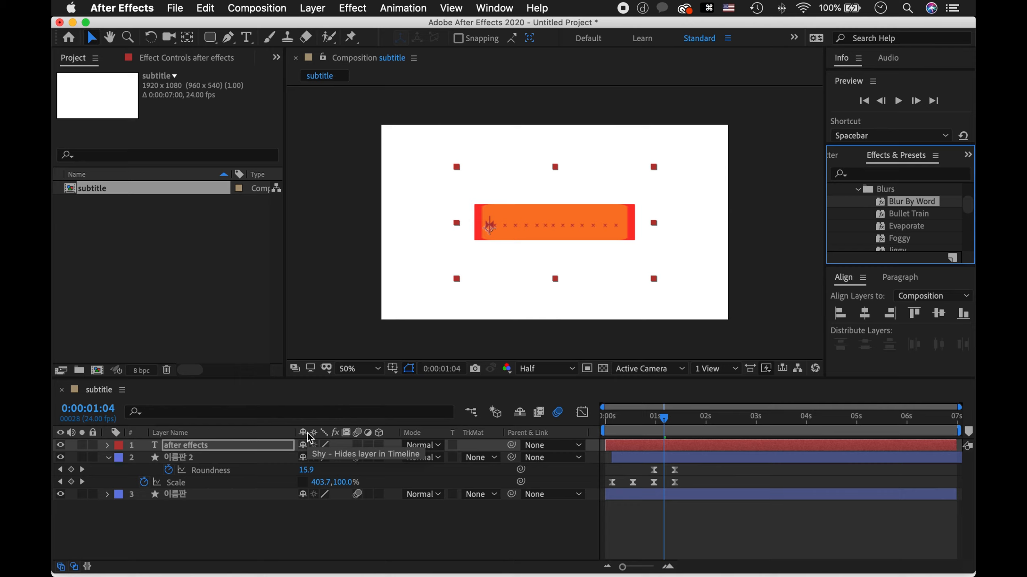
- Move the text's second Range Selector Offset keyframe to 2 seconds and apply Easy Ease to both Offset keyframes
{"action": "key", "text": "u"}
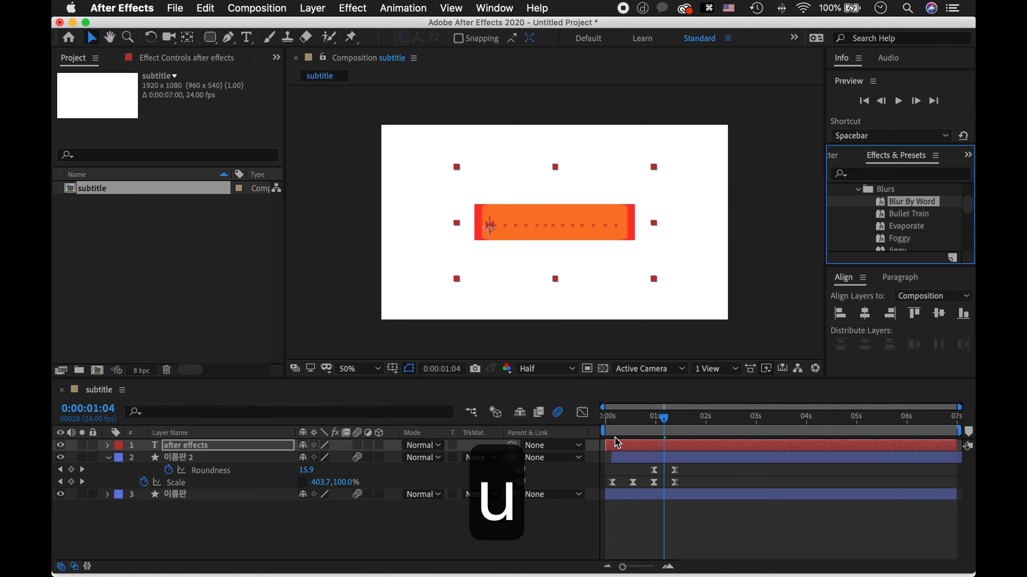
{"action": "left_click", "coordinate": [658, 443]}
{"action": "key", "text": "u"}
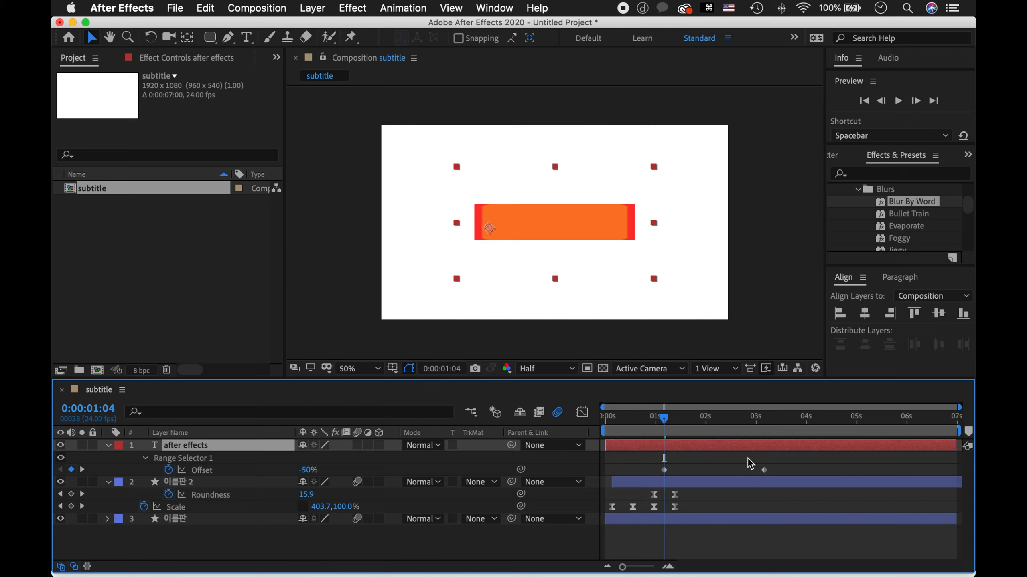
{"action": "left_click_drag", "start_coordinate": [776, 459], "coordinate": [617, 476]}
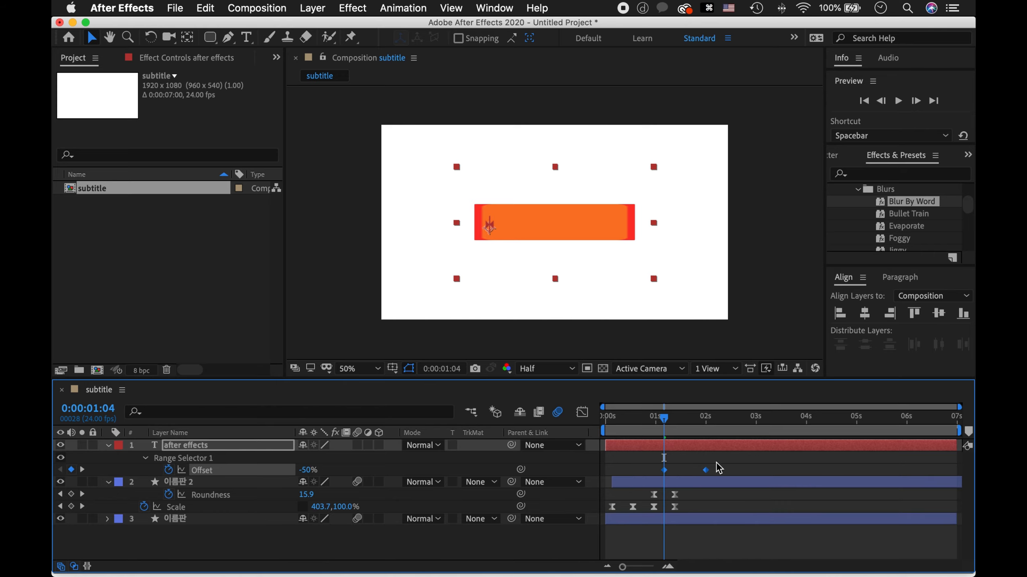
{"action": "key", "text": "F9"}
- Play back the text animation from the start and end the work area at 0:00:02:22
{"action": "left_click_drag", "start_coordinate": [642, 420], "coordinate": [529, 430]}
{"action": "key", "text": "space"}
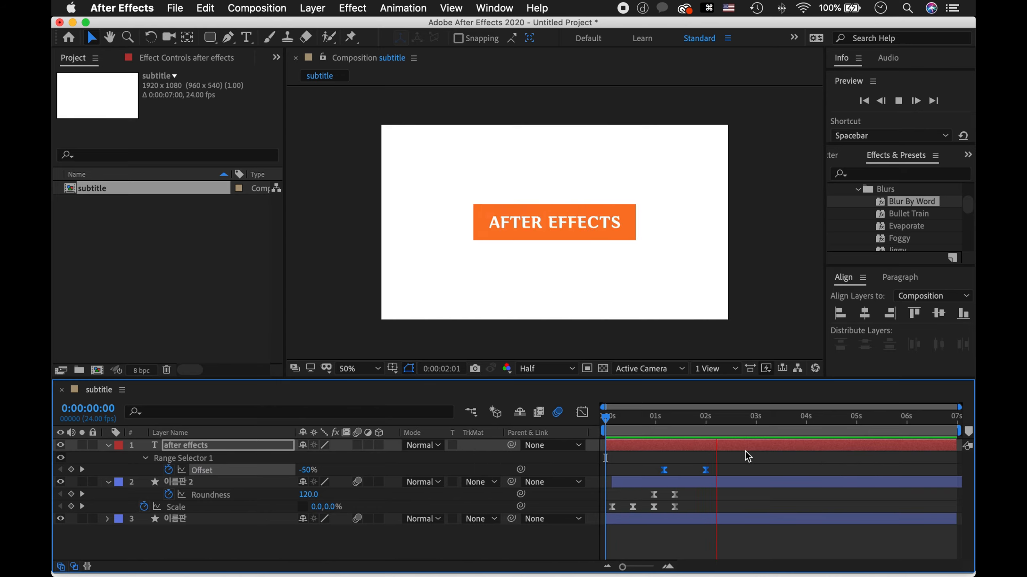
{"action": "mouse_move", "coordinate": [709, 427]}
{"action": "left_mouse_down"}
{"action": "mouse_move", "coordinate": [671, 425]}
{"action": "mouse_move", "coordinate": [725, 429]}
{"action": "left_mouse_up"}
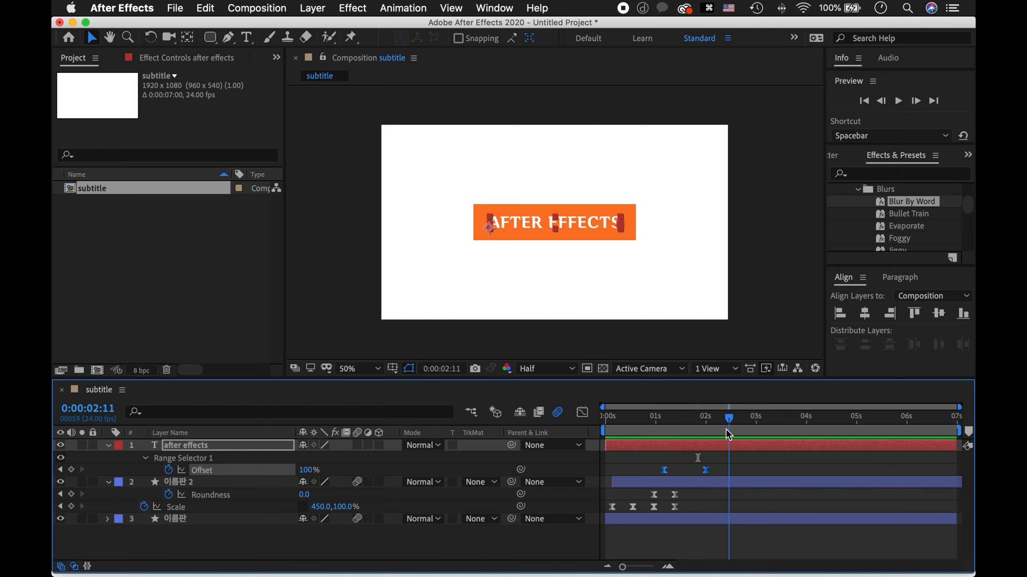
{"action": "left_click", "coordinate": [756, 421]}
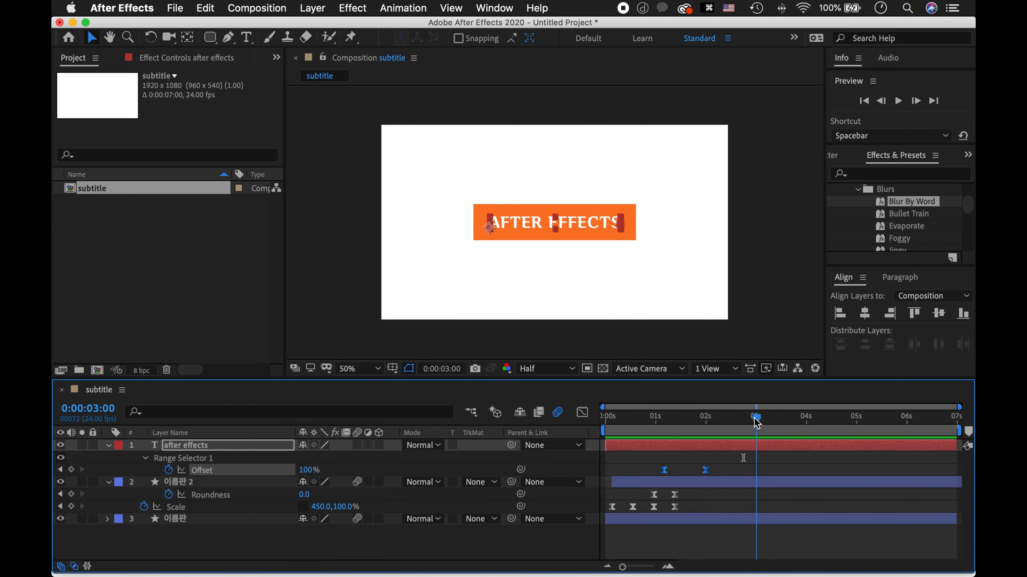
{"action": "left_click_drag", "start_coordinate": [756, 421], "coordinate": [751, 423]}
{"action": "key", "text": "n"}
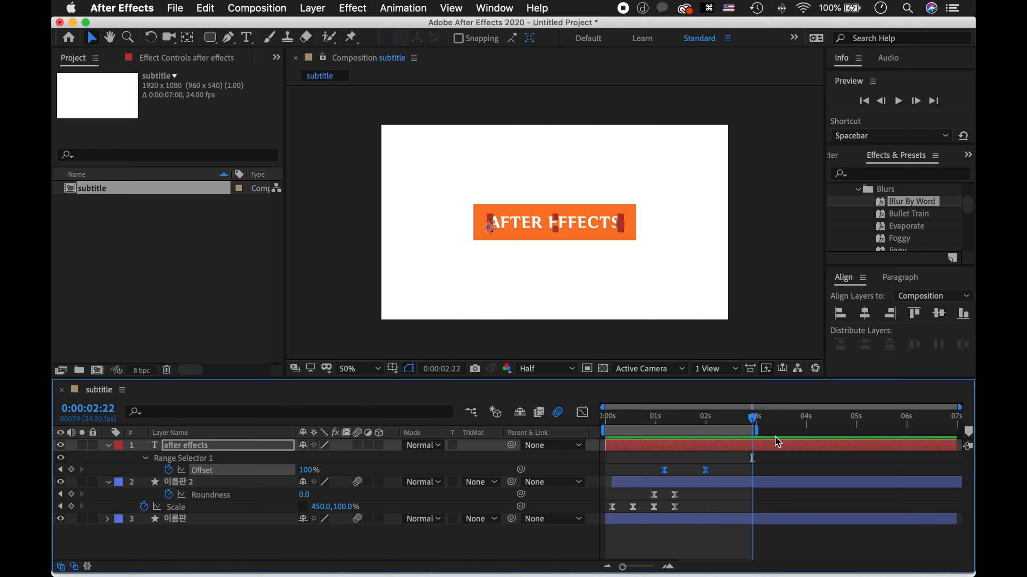
- Pre-compose the text and both 이름판 layers as sub, moving all attributes and without opening the new composition
{"action": "left_click", "coordinate": [226, 518], "text": "shift"}
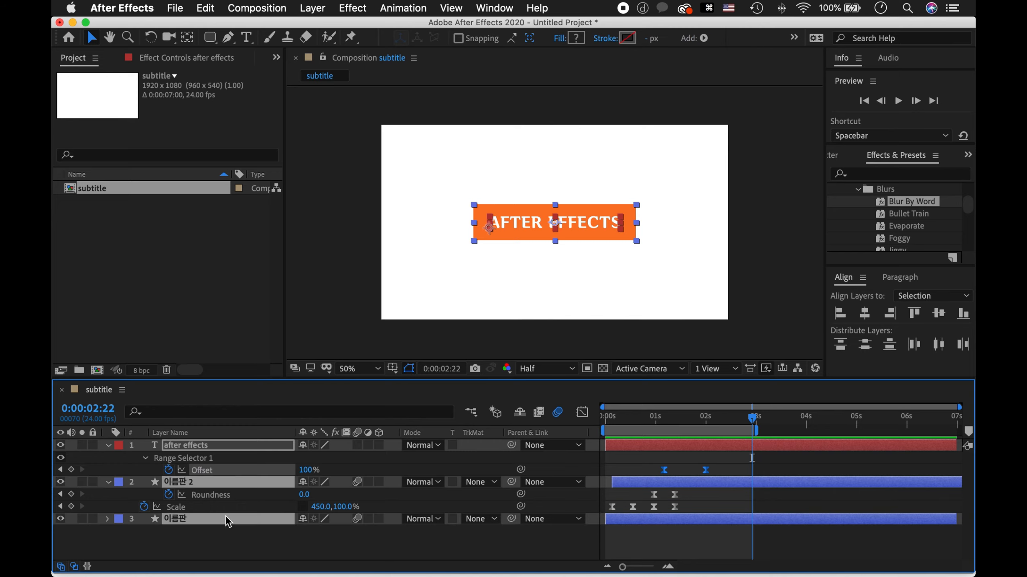
{"action": "right_click", "coordinate": [236, 480]}
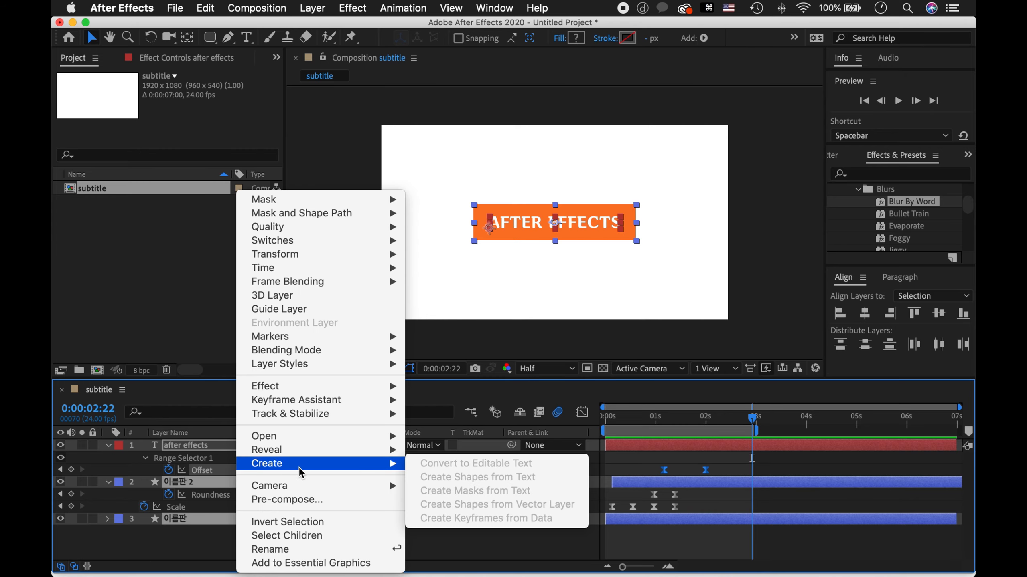
{"action": "left_click", "coordinate": [313, 501]}
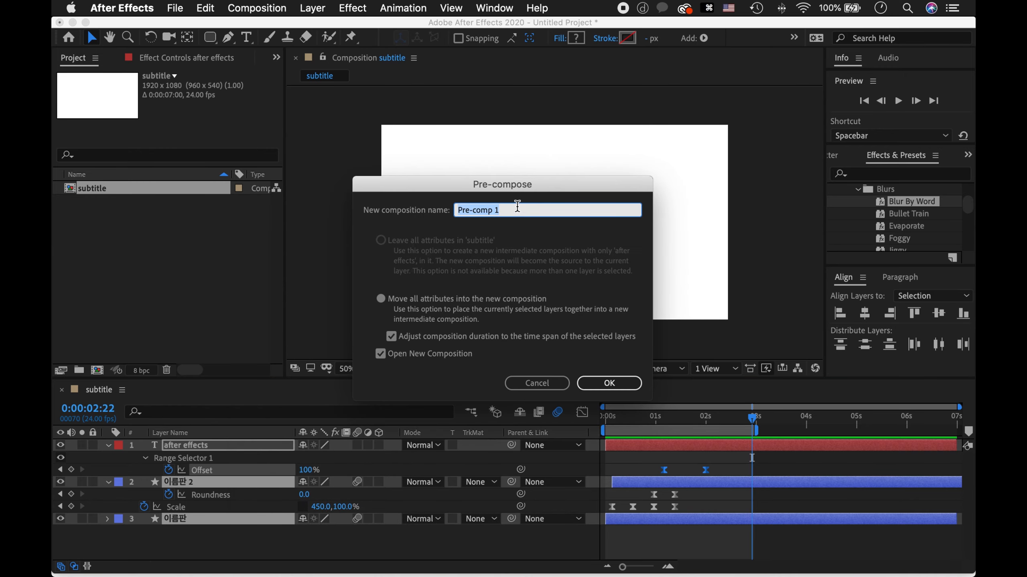
{"action": "type", "text": "sub"}
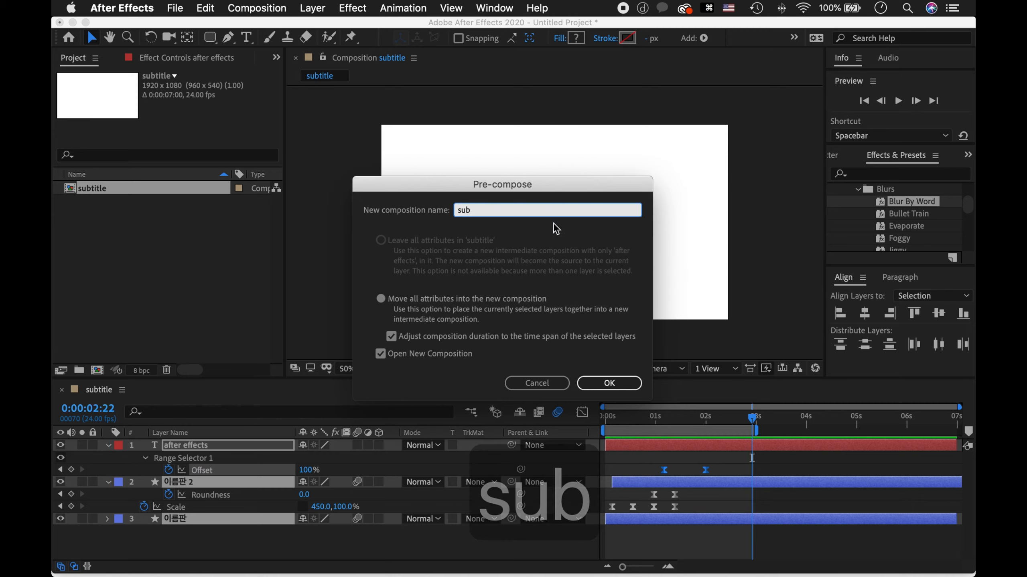
{"action": "left_click", "coordinate": [439, 359]}
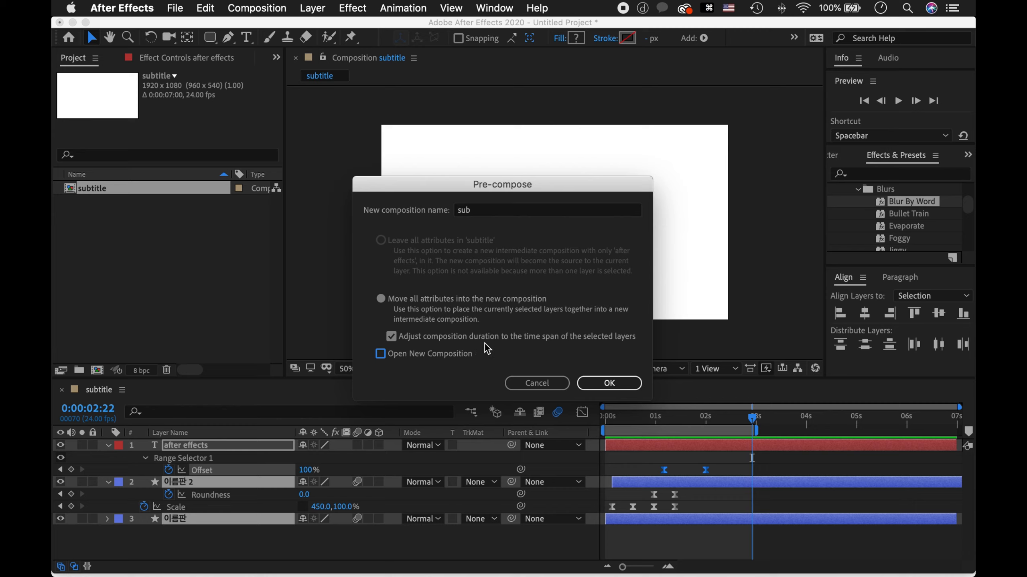
{"action": "left_click", "coordinate": [624, 389]}
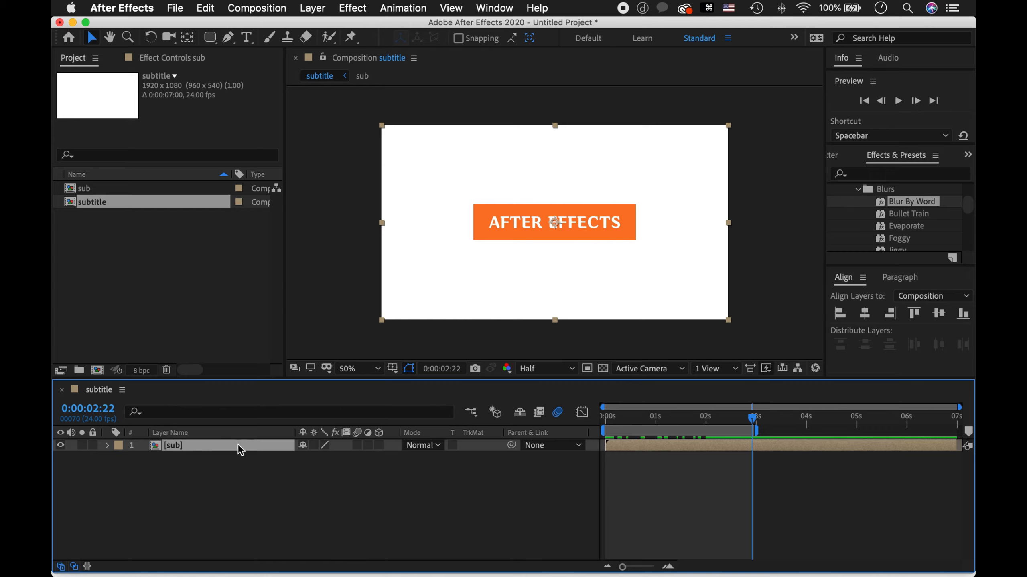
- Inspect the layers inside the sub composition, and return to subtitle to play back the animation from the start
{"action": "double_click", "coordinate": [225, 446]}
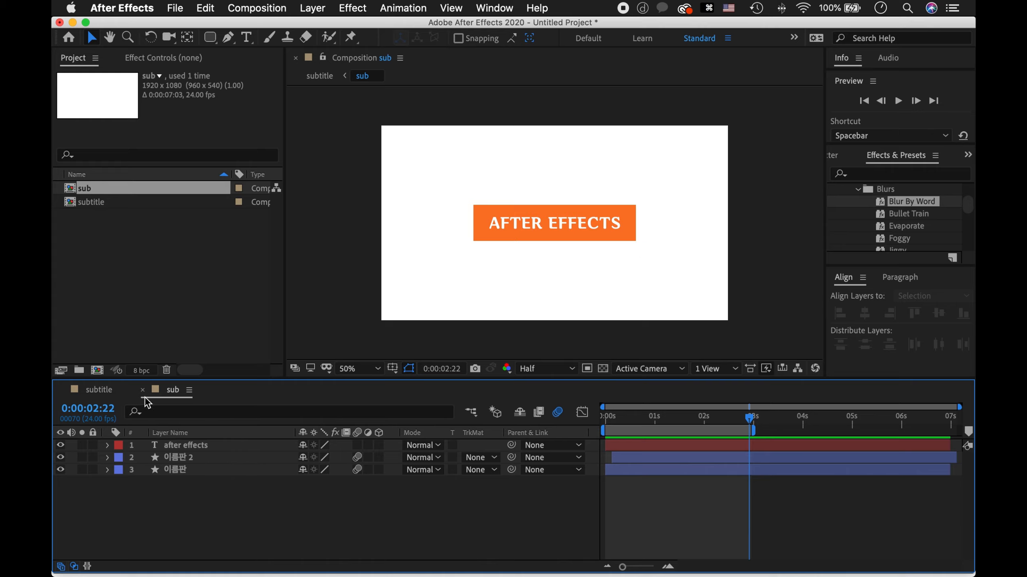
{"action": "left_click", "coordinate": [95, 387]}
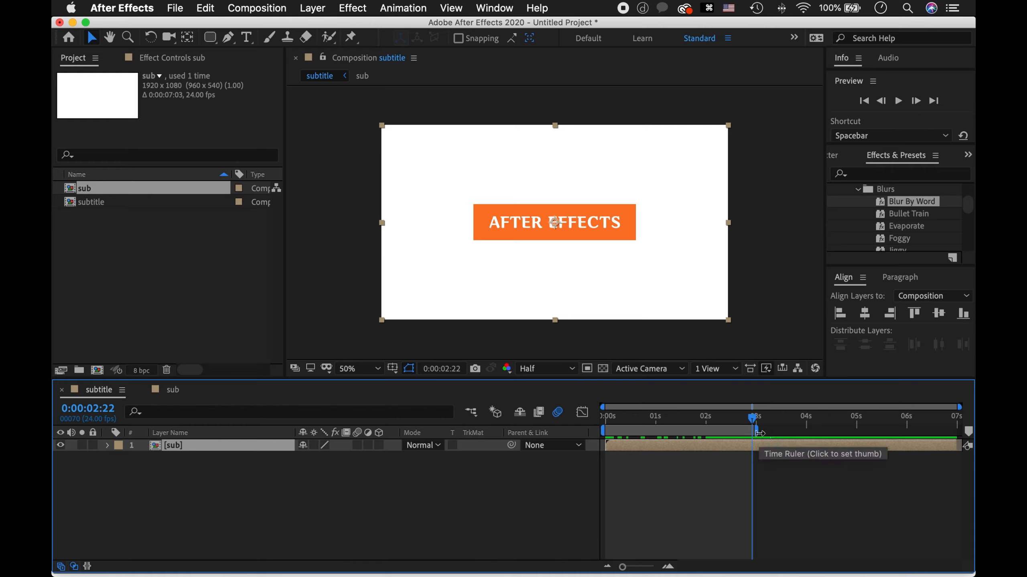
{"action": "left_click", "coordinate": [607, 419]}
{"action": "key", "text": "space"}
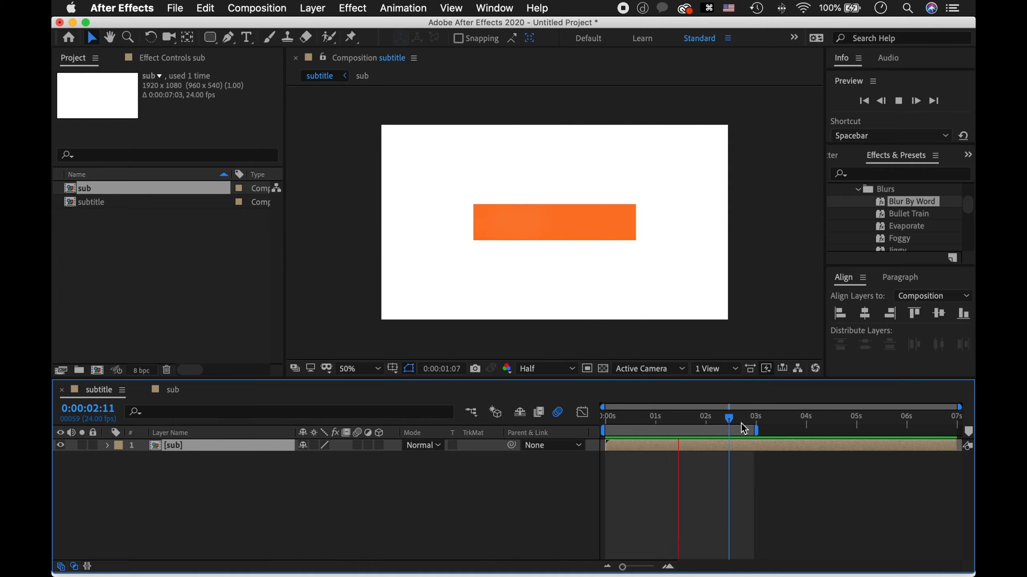
{"action": "key", "text": "space"}
- Return to 0:00:02:22 in the subtitle composition and extend the work area's end to 6 seconds
{"action": "left_click_drag", "start_coordinate": [710, 419], "coordinate": [753, 419]}
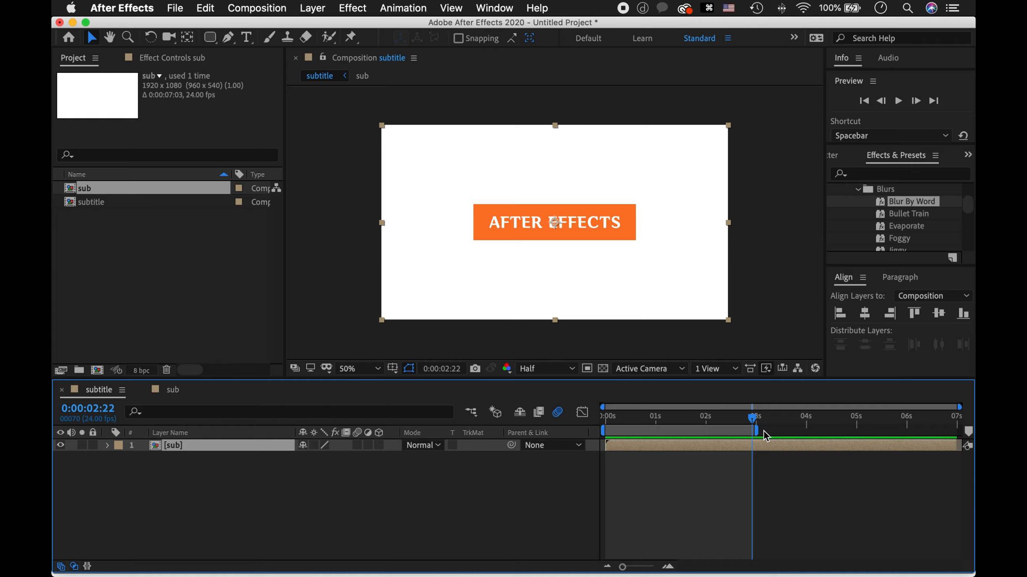
{"action": "key", "text": "u"}
{"action": "left_click_drag", "start_coordinate": [757, 431], "coordinate": [908, 433]}
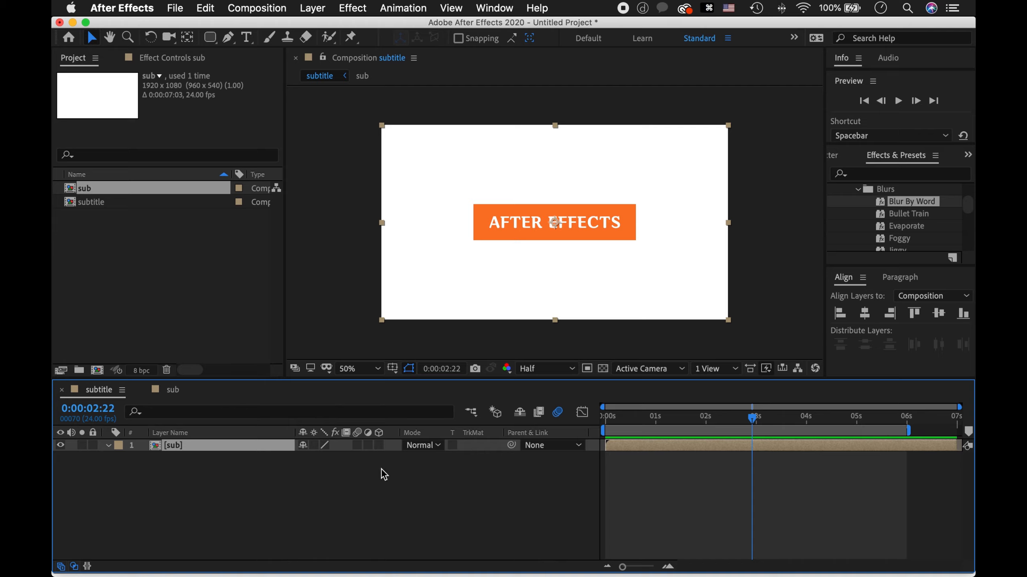
- Extend the work area's end slightly past 6 seconds and enable time remapping on the sub layer
{"action": "left_click_drag", "start_coordinate": [908, 432], "coordinate": [911, 432]}
{"action": "mouse_move", "coordinate": [762, 421]}
{"action": "left_mouse_down"}
{"action": "mouse_move", "coordinate": [678, 422]}
{"action": "mouse_move", "coordinate": [746, 423]}
{"action": "left_mouse_up"}
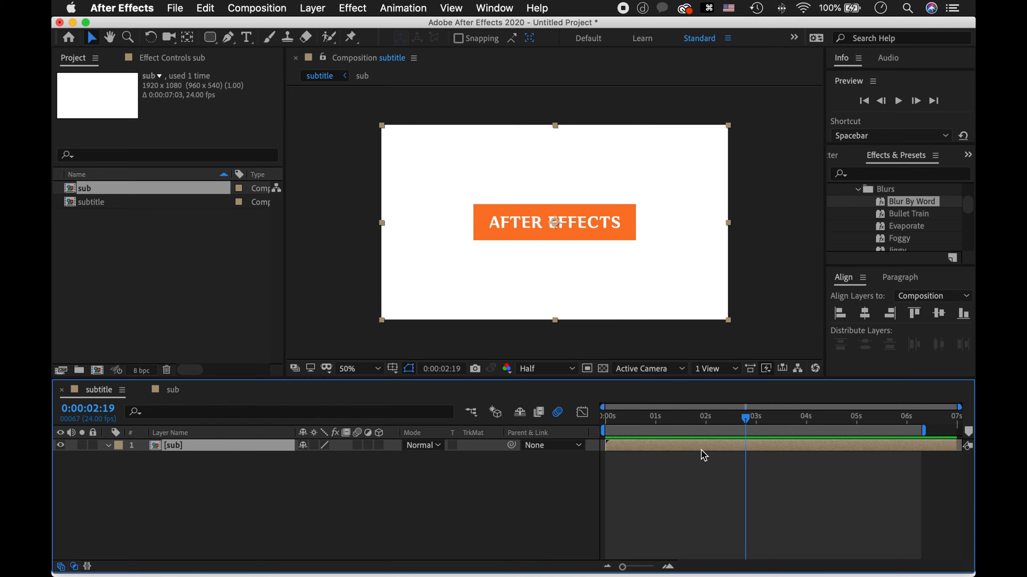
{"action": "right_click", "coordinate": [700, 444]}
{"action": "mouse_move", "coordinate": [798, 270]}
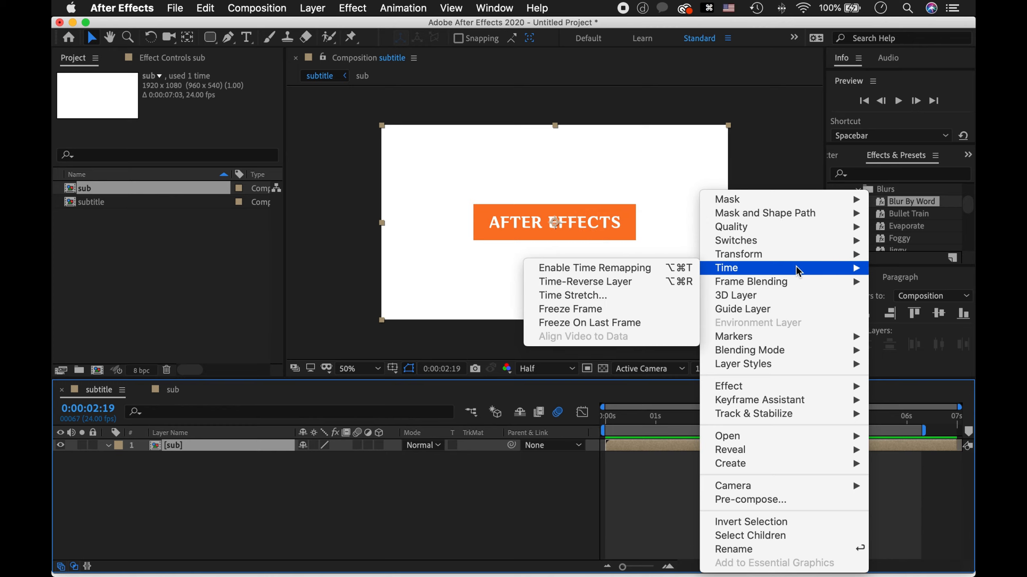
{"action": "left_click", "coordinate": [624, 269]}
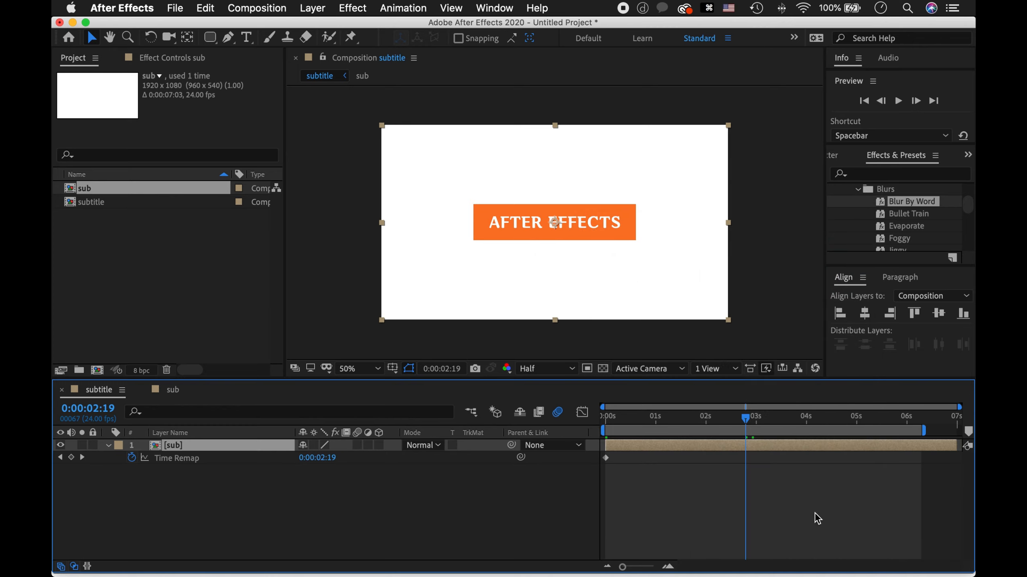
- Add a Time Remap keyframe to the sub layer at 0:00:03:00
{"action": "left_click_drag", "start_coordinate": [749, 425], "coordinate": [755, 425]}
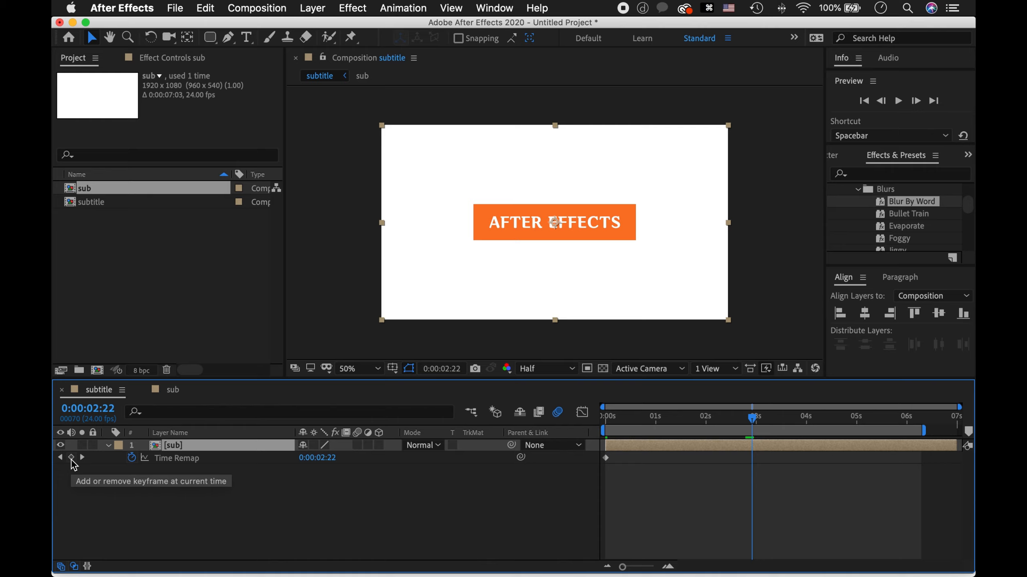
{"action": "left_click_drag", "start_coordinate": [757, 418], "coordinate": [759, 422]}
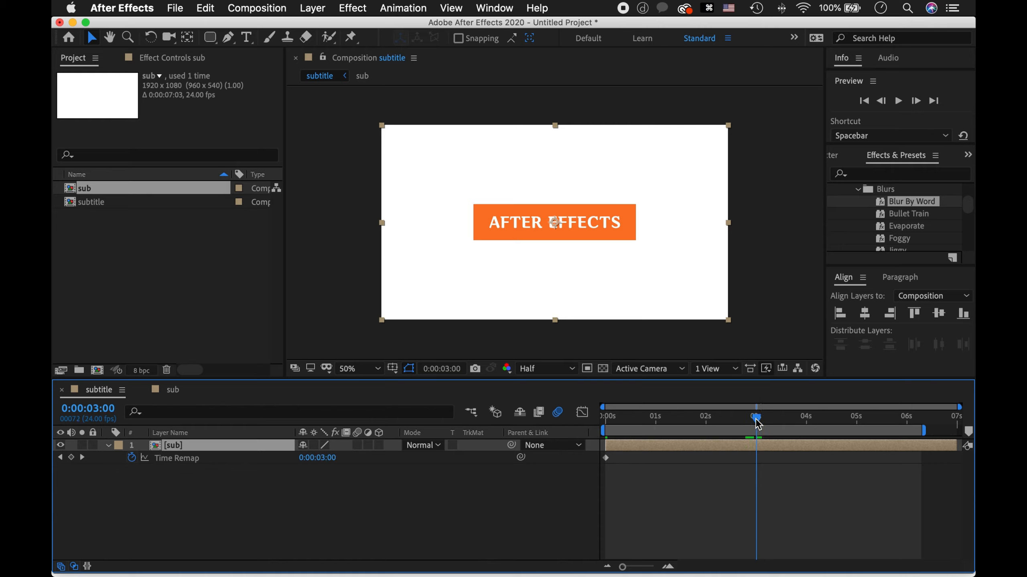
{"action": "left_click", "coordinate": [71, 458]}
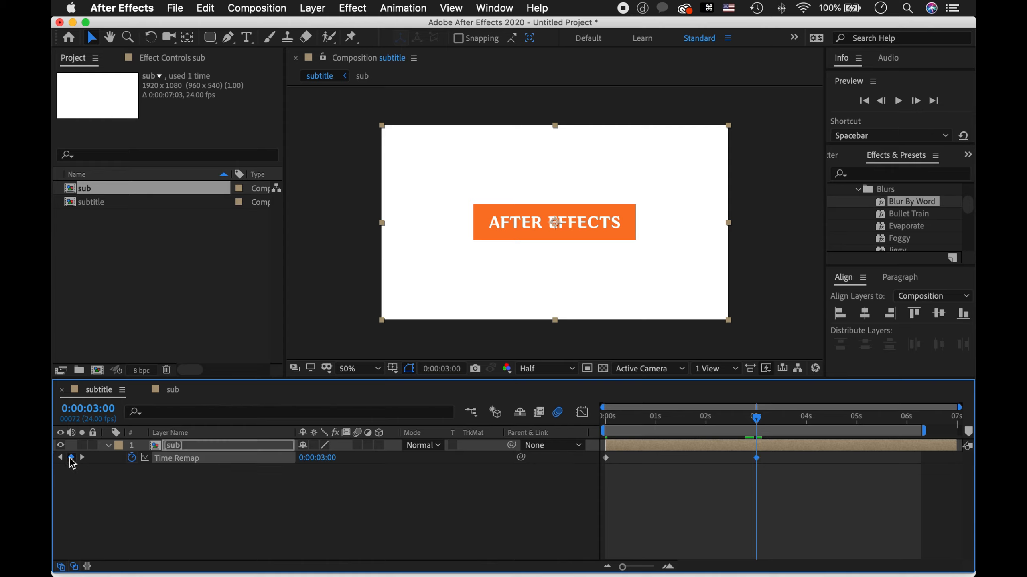
- Set the sub layer's Time Remap to 0 at 0:00:06:04 and play back the reversing animation
{"action": "left_click_drag", "start_coordinate": [775, 414], "coordinate": [917, 428]}
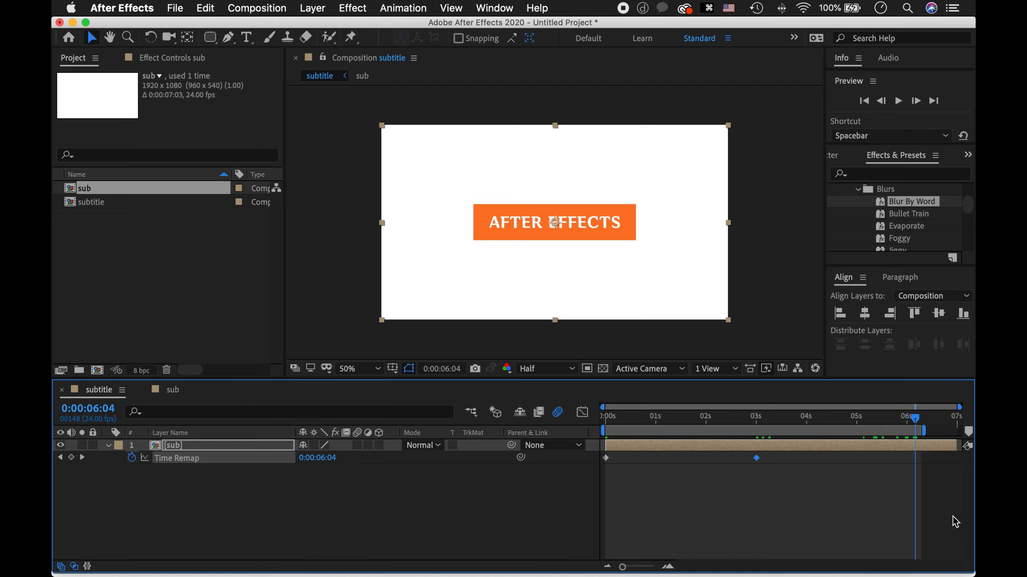
{"action": "left_click", "coordinate": [313, 459]}
{"action": "type", "text": "0"}
{"action": "key", "text": "Return"}
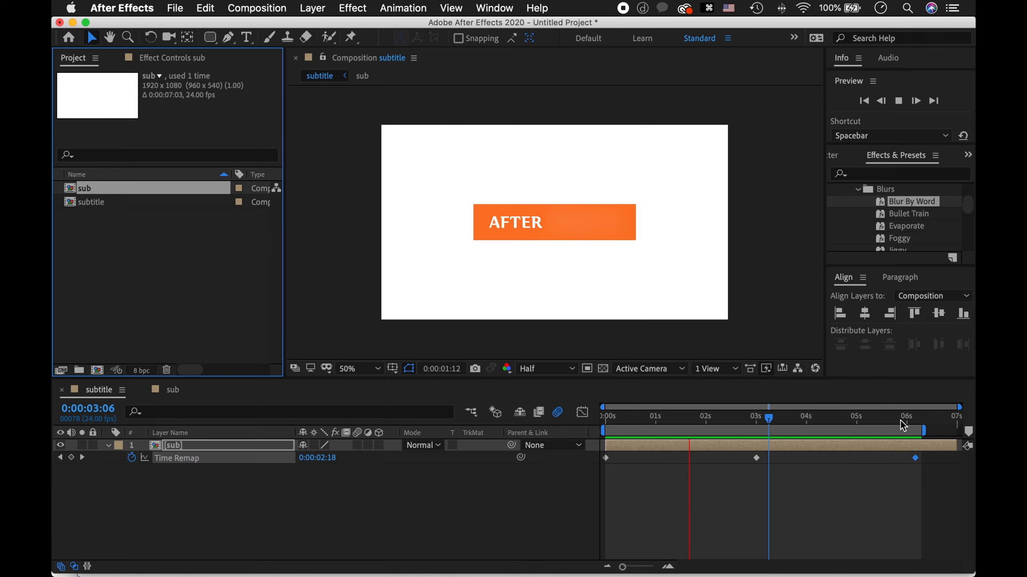
{"action": "key", "text": "space"}
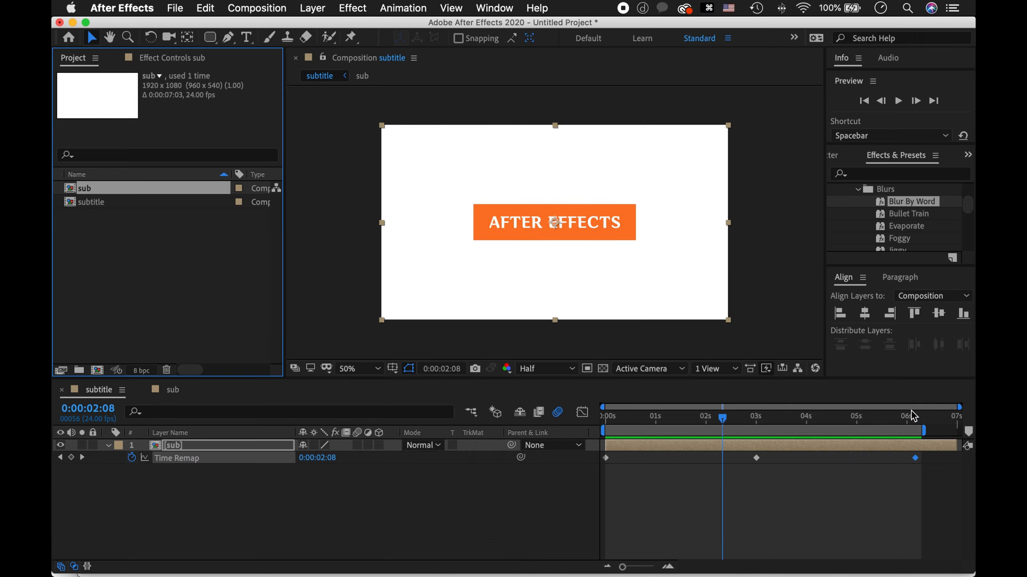
- End the work area at 0:00:06:04 and trim the subtitle composition to the work area
{"action": "left_click", "coordinate": [917, 422]}
{"action": "left_click_drag", "start_coordinate": [916, 420], "coordinate": [914, 420]}
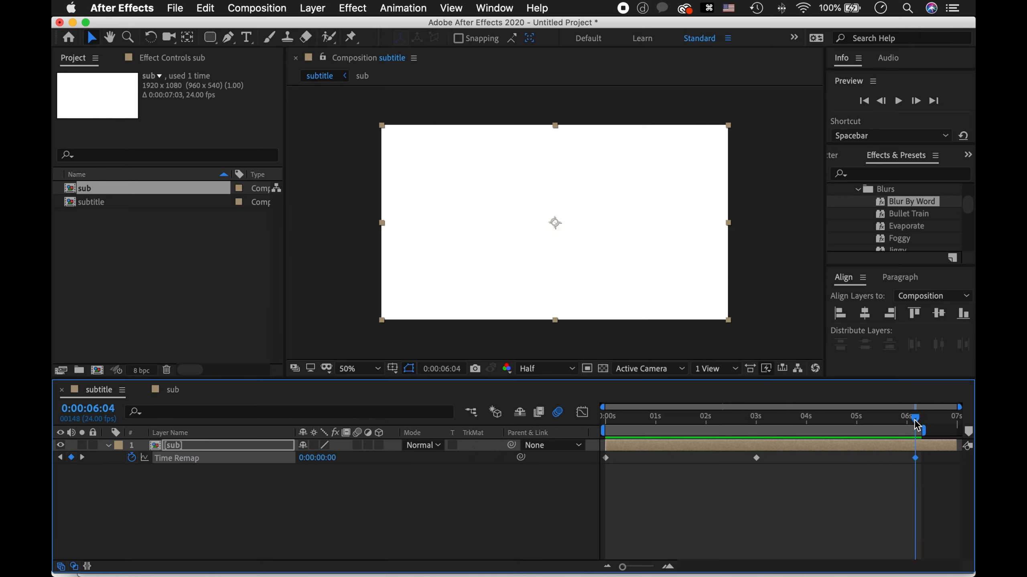
{"action": "key", "text": "n"}
{"action": "right_click", "coordinate": [864, 435]}
{"action": "left_click", "coordinate": [777, 475]}
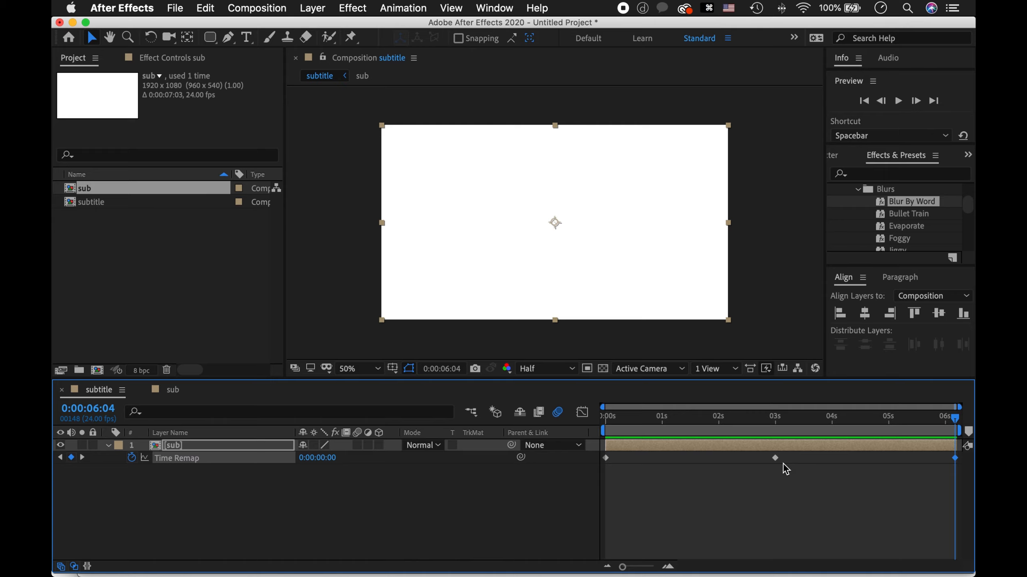
- Import flower.jpg and create a flower composition from it, viewed at 100%
{"action": "left_click", "coordinate": [282, 374]}
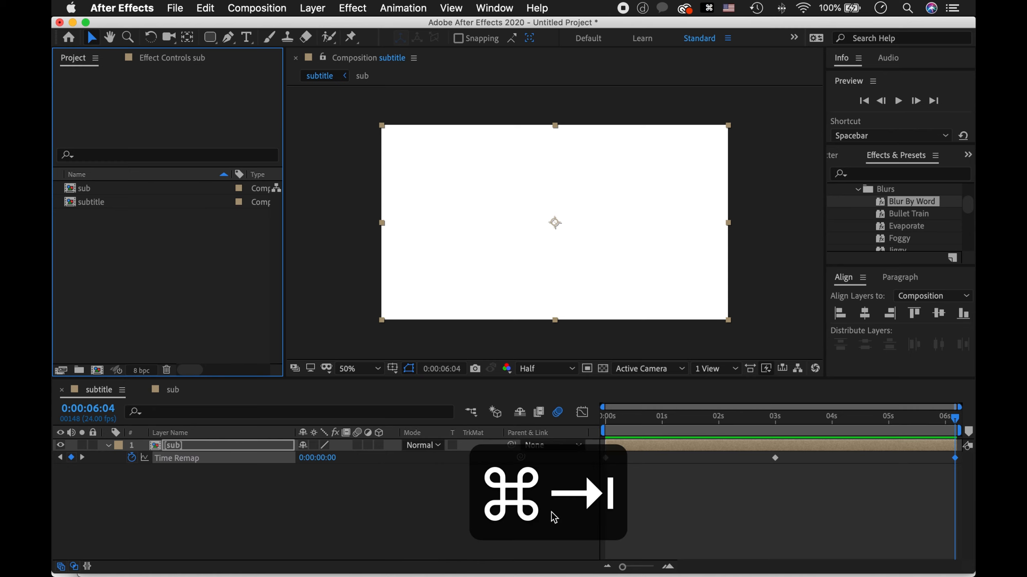
{"action": "key", "text": "super+Tab"}
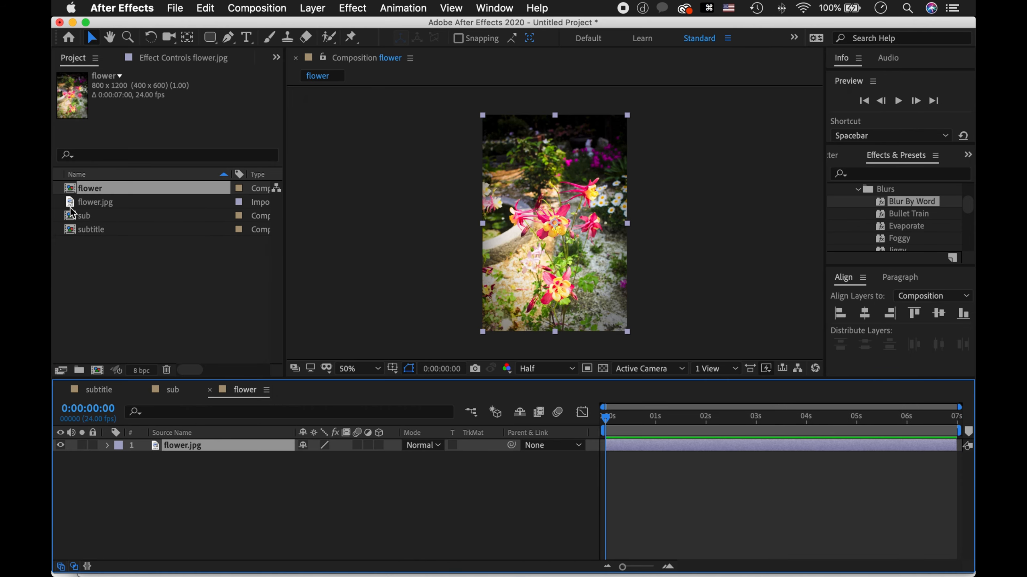
{"action": "key", "text": "period"}
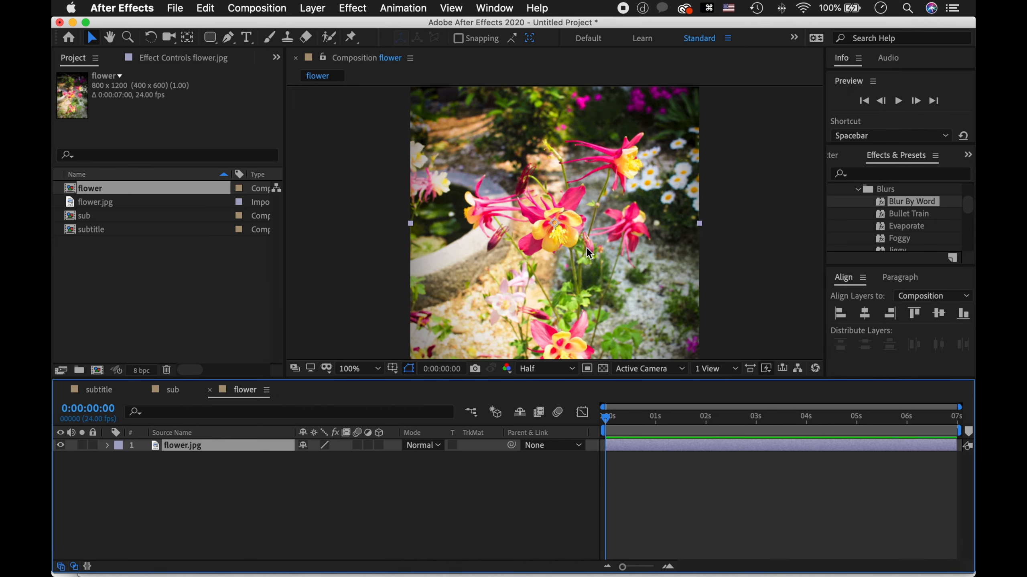
- Add the subtitle composition above flower.jpg in the flower composition and check the flower composition's settings
{"action": "left_click_drag", "start_coordinate": [88, 229], "coordinate": [555, 247]}
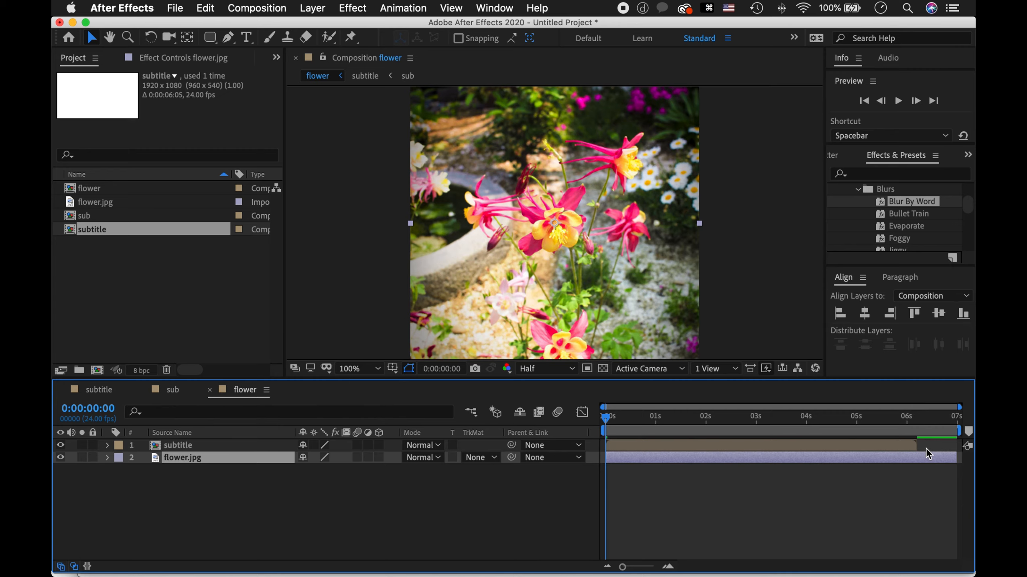
{"action": "key", "text": "super+k"}
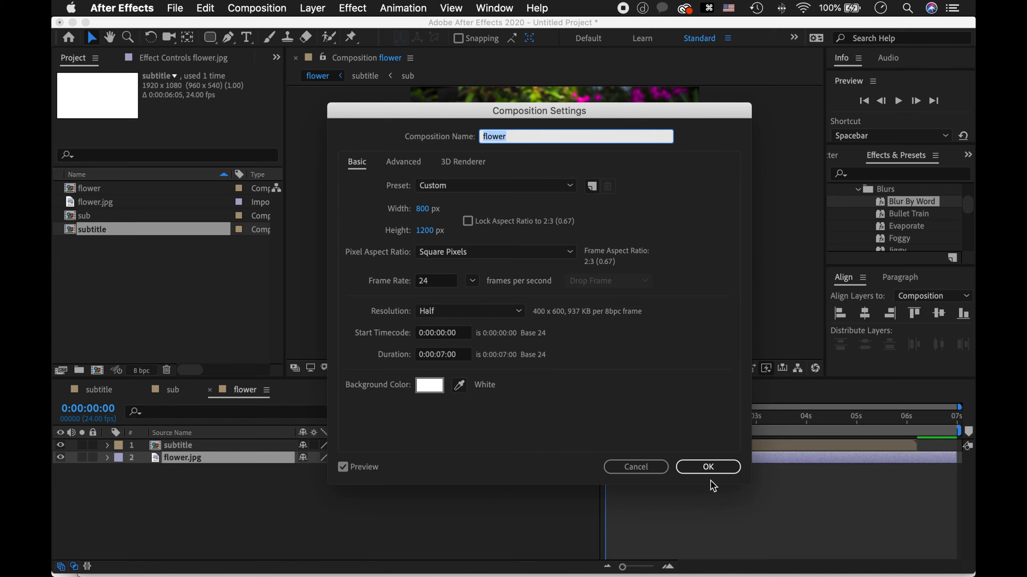
{"action": "left_click", "coordinate": [704, 471]}
- Play back the subtitle layer over the flower image from the start, stopping at 0:00:03:07
{"action": "left_click", "coordinate": [190, 445]}
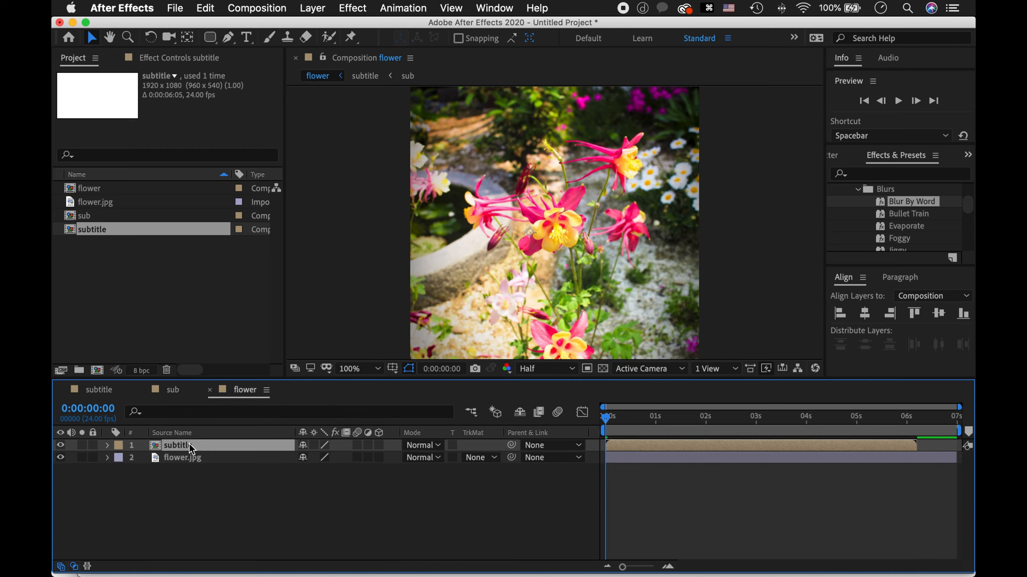
{"action": "key", "text": "space"}
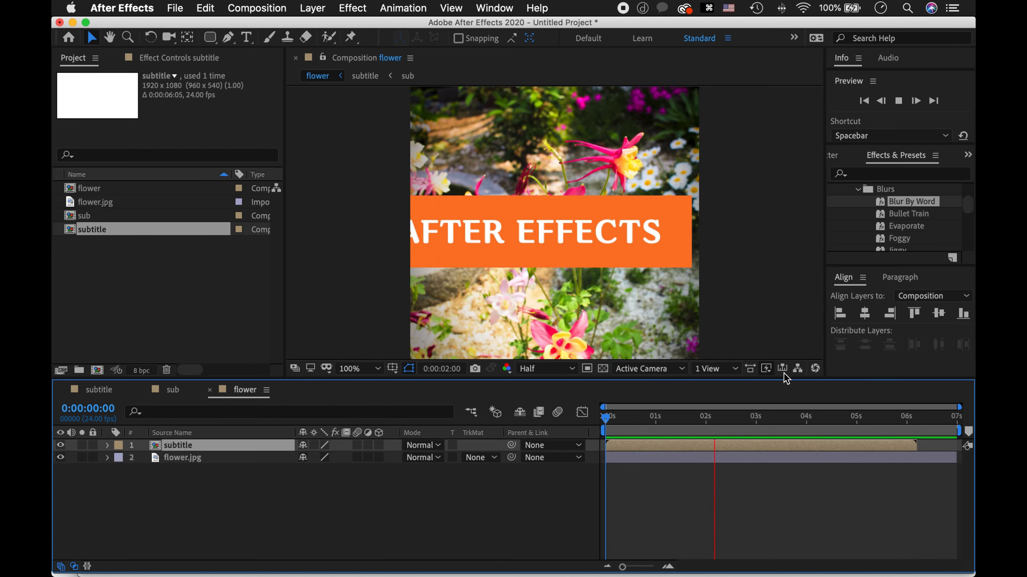
{"action": "key", "text": "space"}
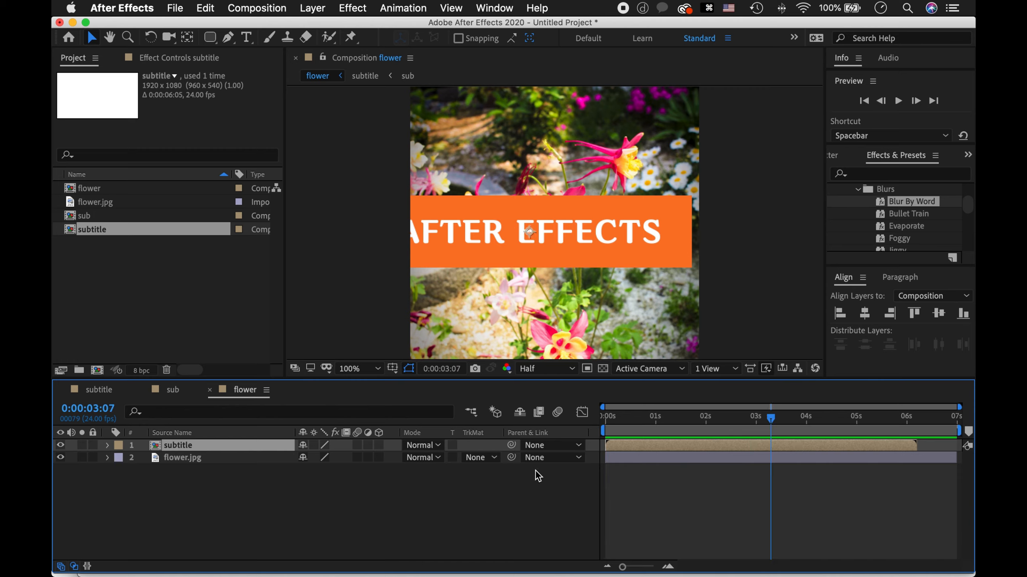
- Scale the subtitle layer to 51% near the flower image's upper-right corner and preview it from 0:00:01:10
{"action": "key", "text": "s"}
{"action": "left_click_drag", "start_coordinate": [321, 457], "coordinate": [274, 464]}
{"action": "left_click_drag", "start_coordinate": [558, 236], "coordinate": [636, 309]}
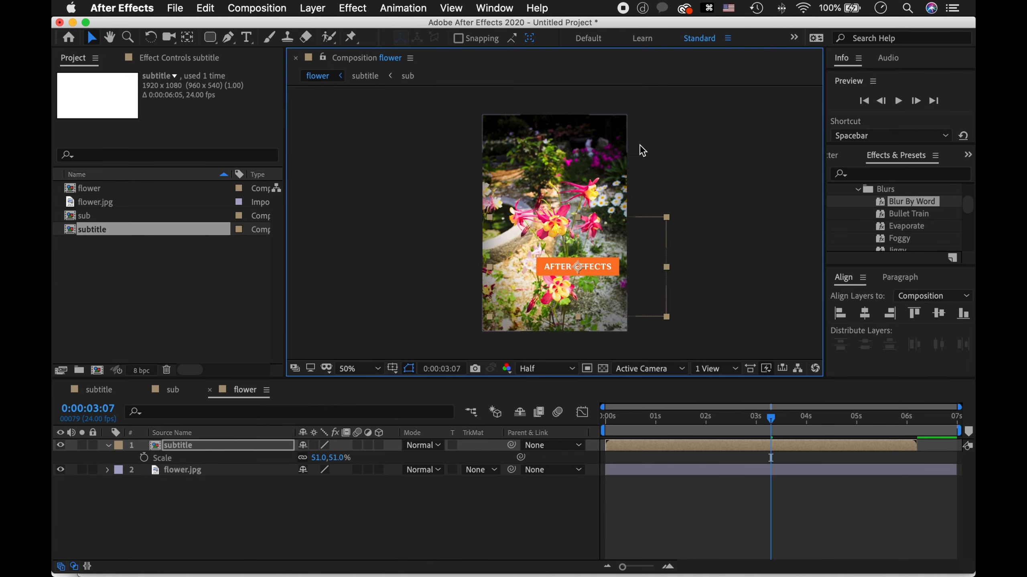
{"action": "scroll", "coordinate": [613, 287], "scroll_direction": "down", "scroll_amount": 2}
{"action": "left_click", "coordinate": [675, 425]}
{"action": "key", "text": "space"}
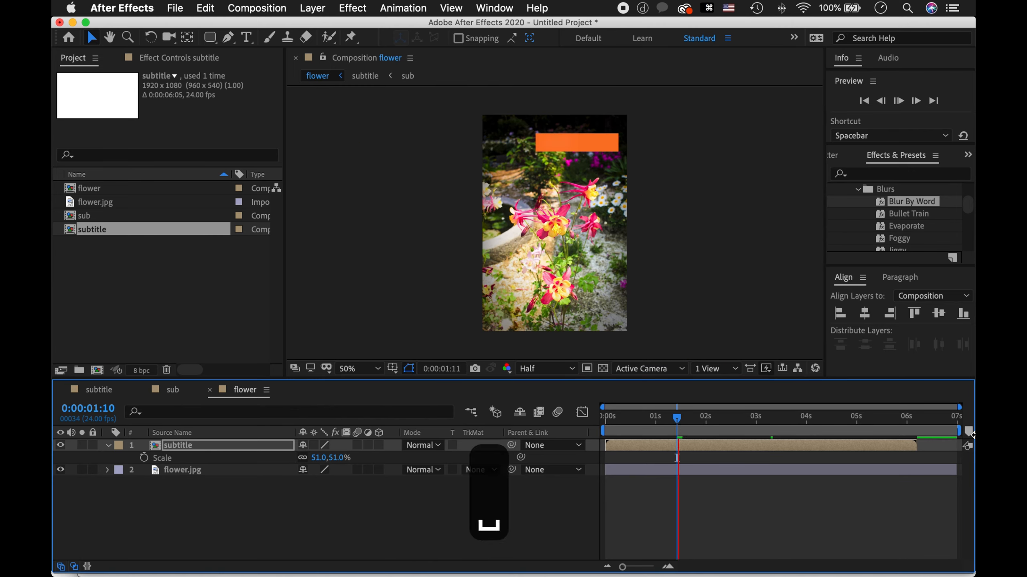